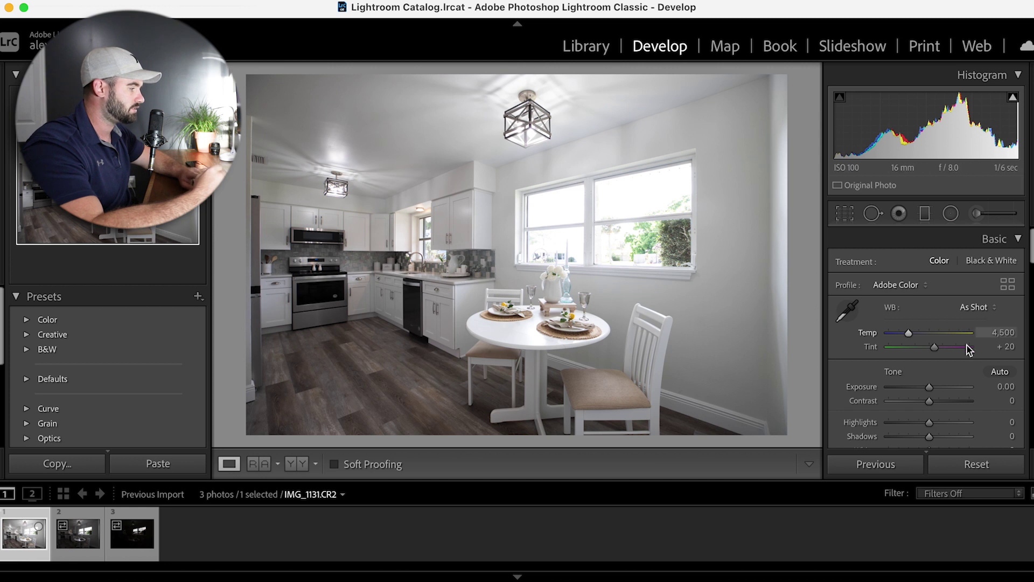
Turn on chromatic aberration removal and lens profile corrections for IMG_1131.CR2.
scroll(984, 384, "down", 15)
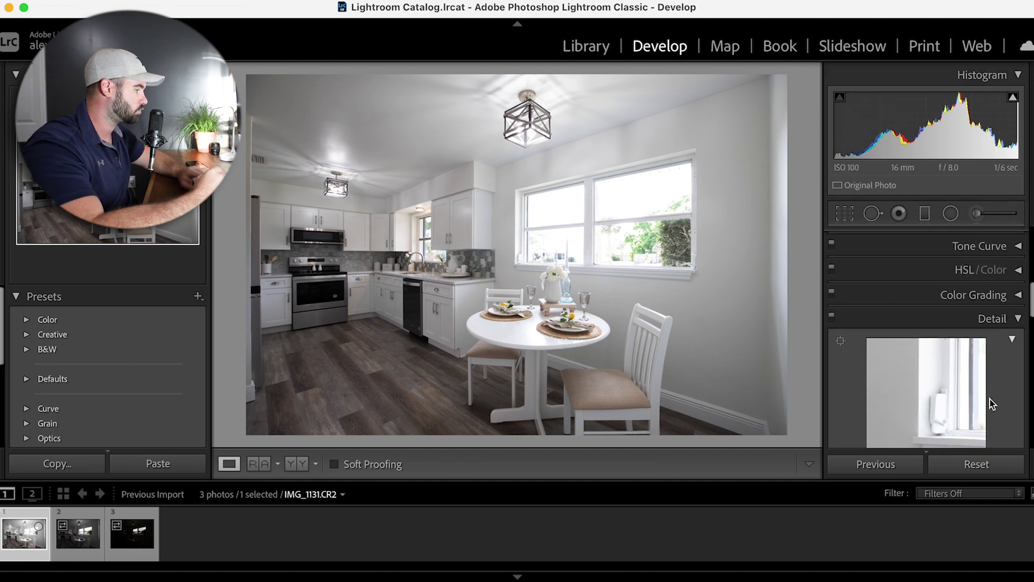
scroll(993, 404, "up", 2)
scroll(993, 404, "down", 5)
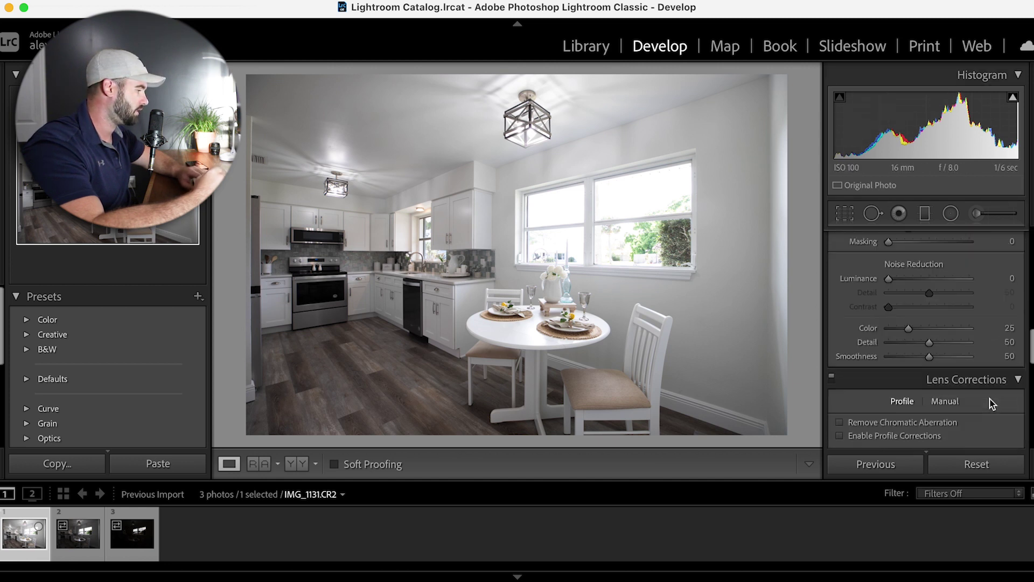
scroll(993, 404, "down", 2)
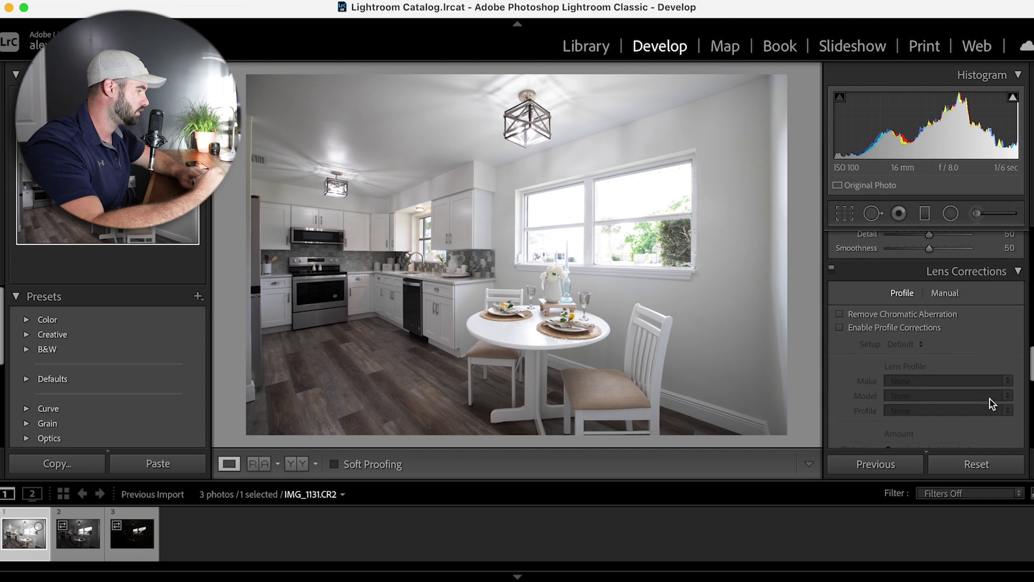
left_click(841, 314)
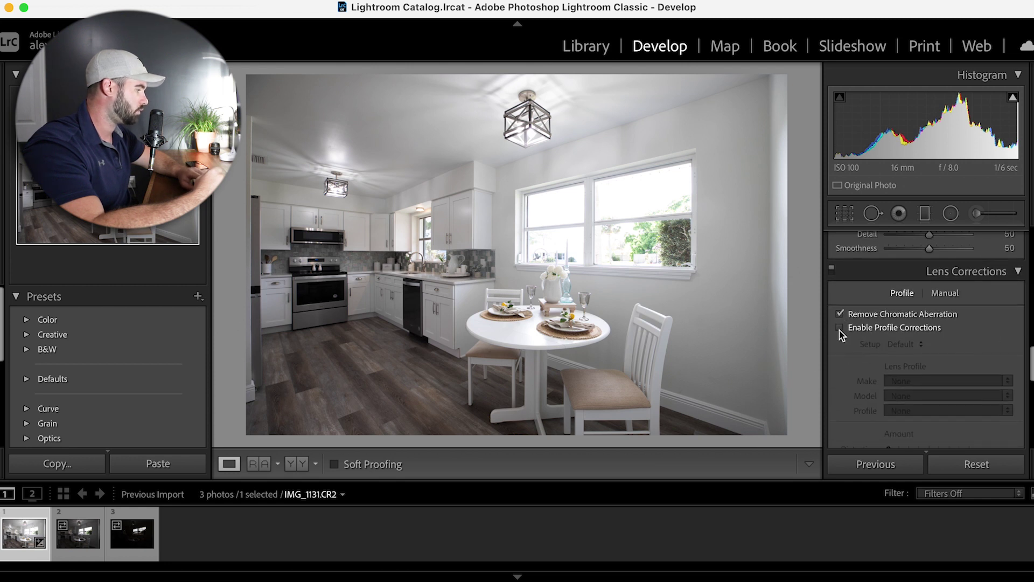
left_click(840, 329)
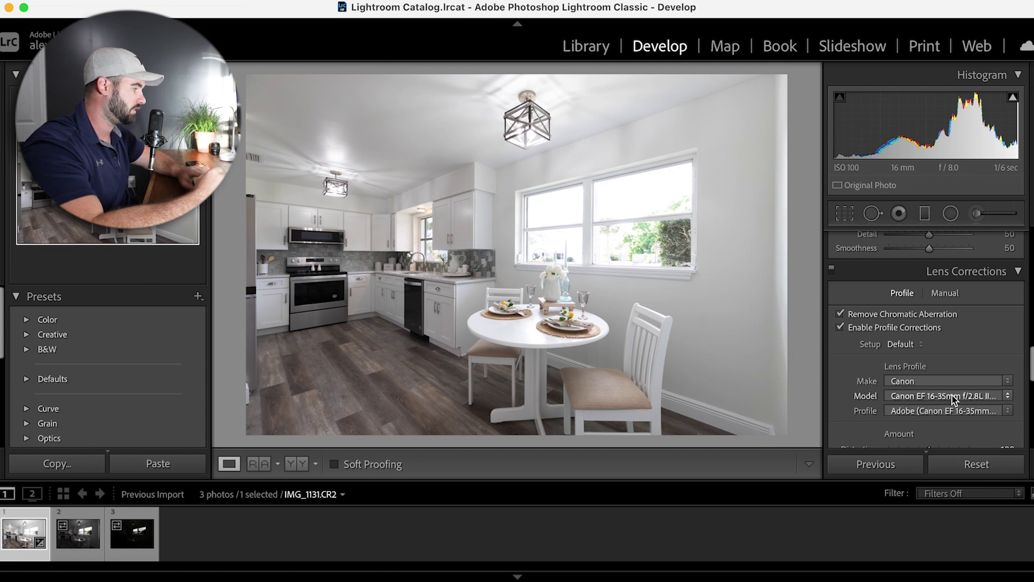
Turn on chromatic aberration removal and lens profile corrections for IMG_1132.CR2 and IMG_1133.CR2 as well.
left_click(92, 537)
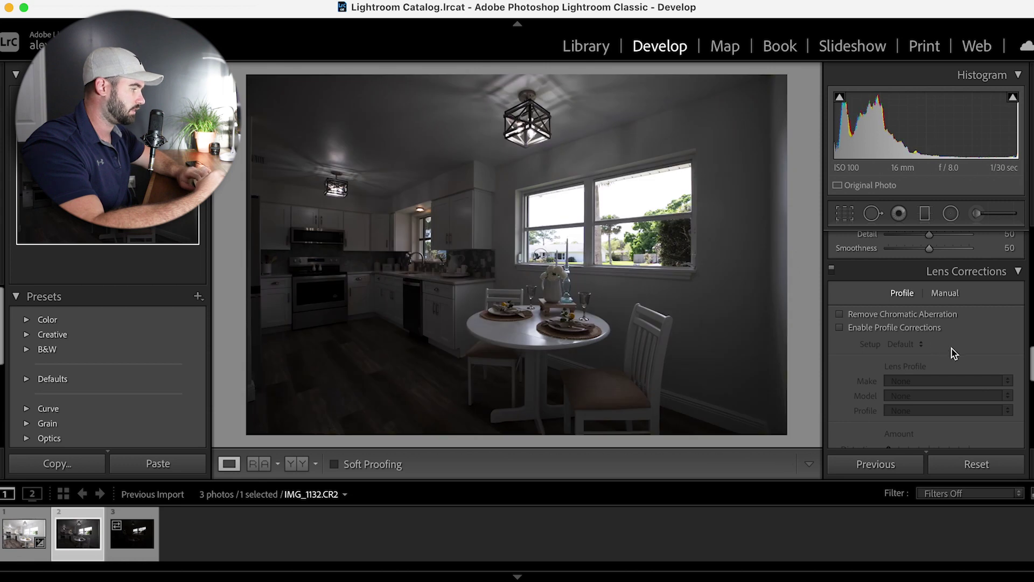
left_click(839, 314)
left_click(840, 327)
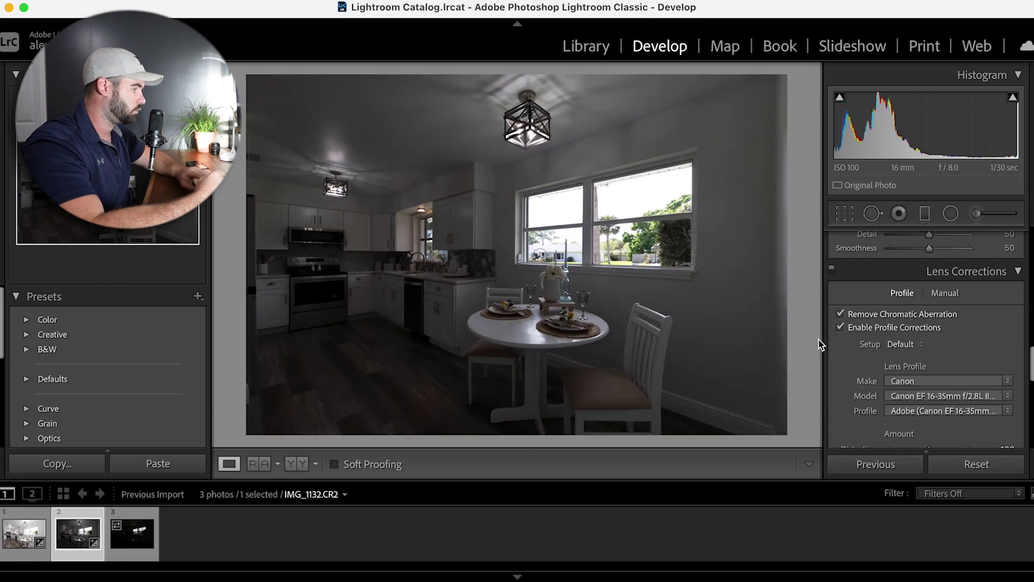
left_click(134, 533)
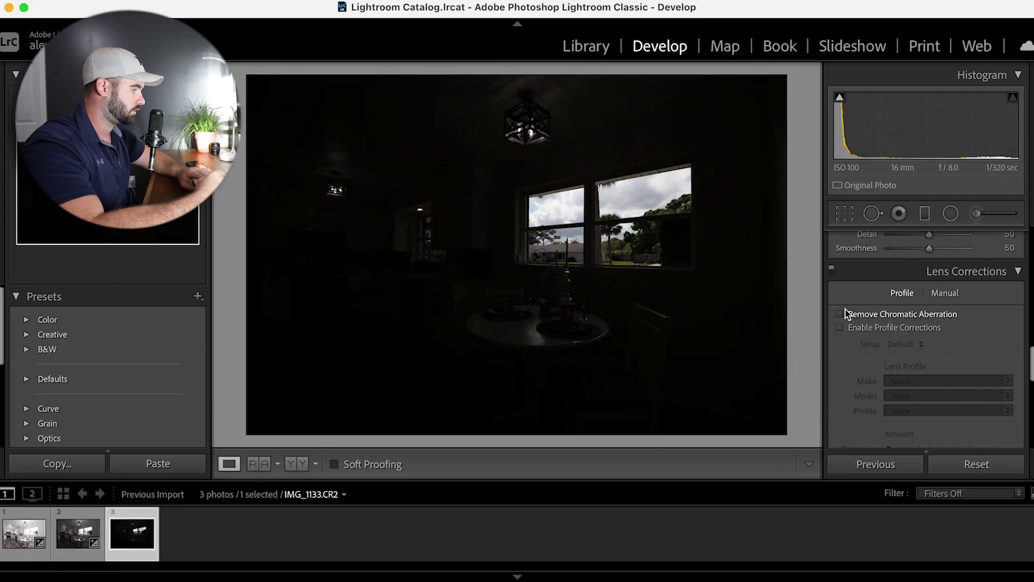
left_click(840, 314)
left_click(840, 327)
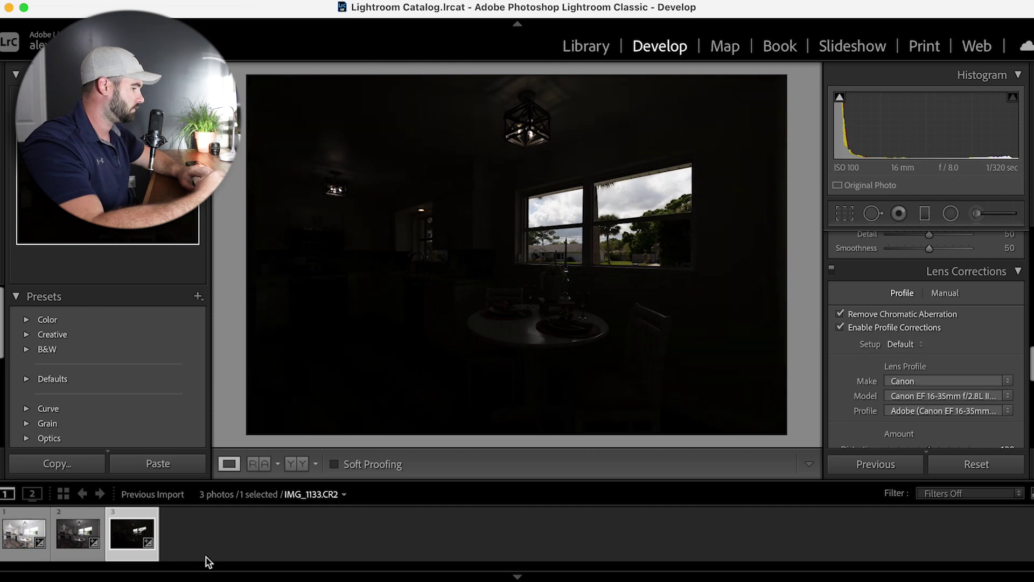
Lower the exposure of the brightest photo, IMG_1131.CR2, to -0.50.
left_click(21, 540)
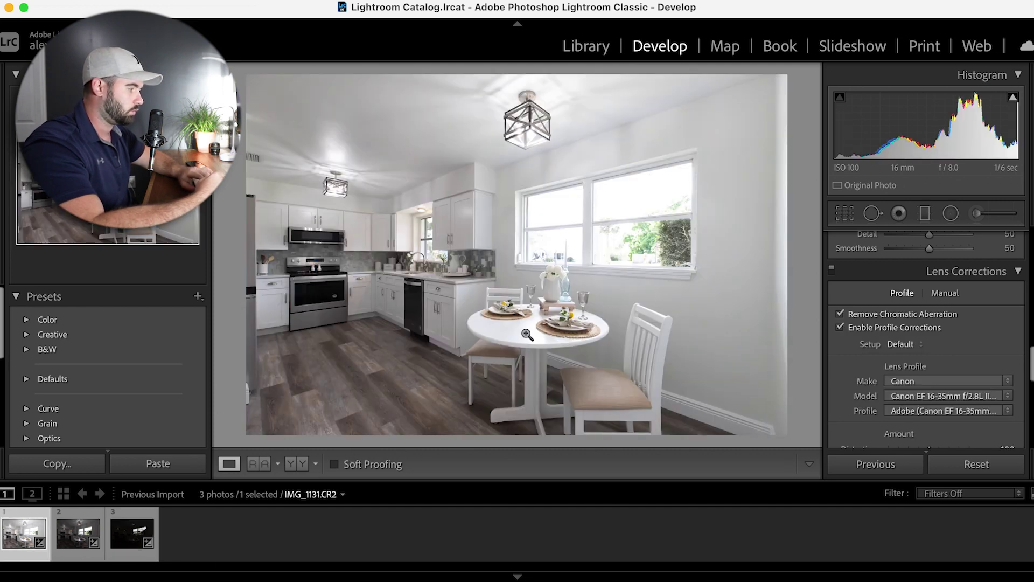
scroll(986, 266, "up", 15)
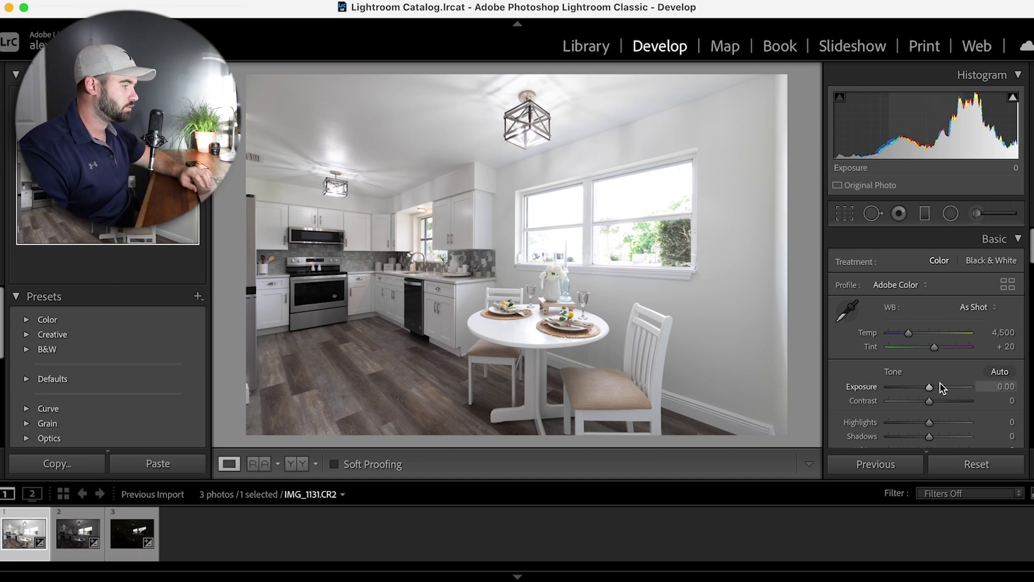
left_click_drag(930, 388, 927, 389)
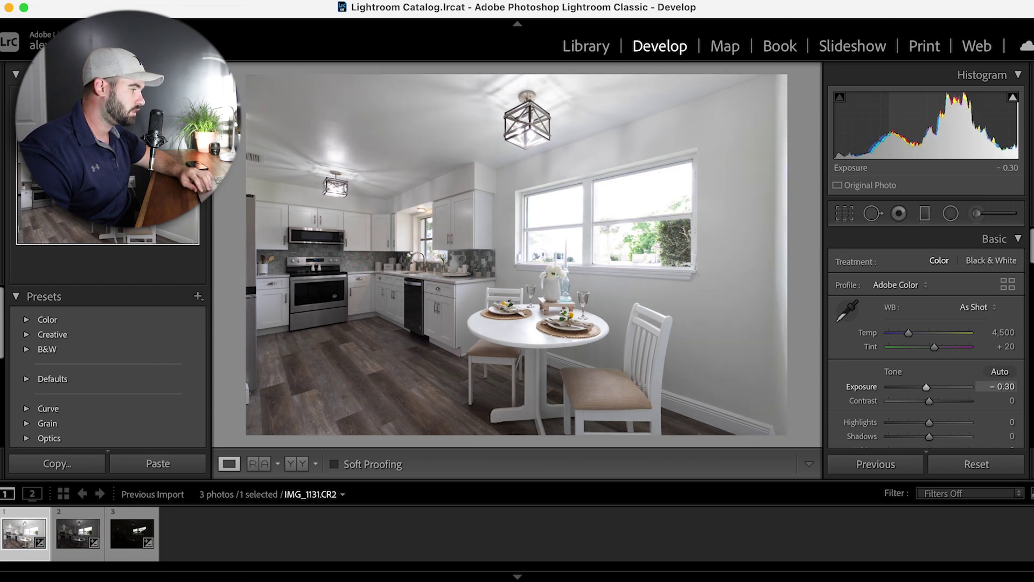
left_click(108, 536)
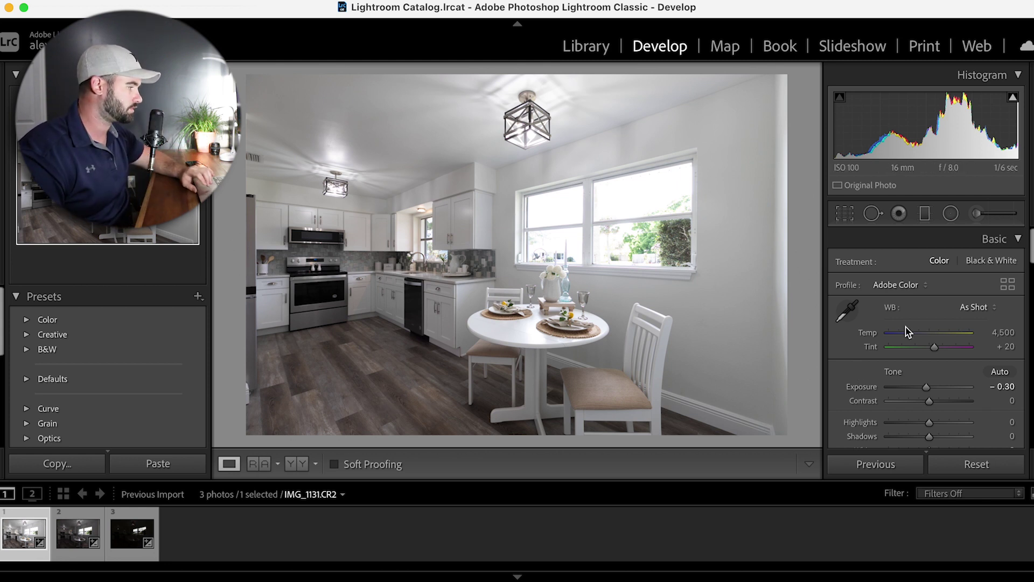
left_click_drag(927, 391, 924, 389)
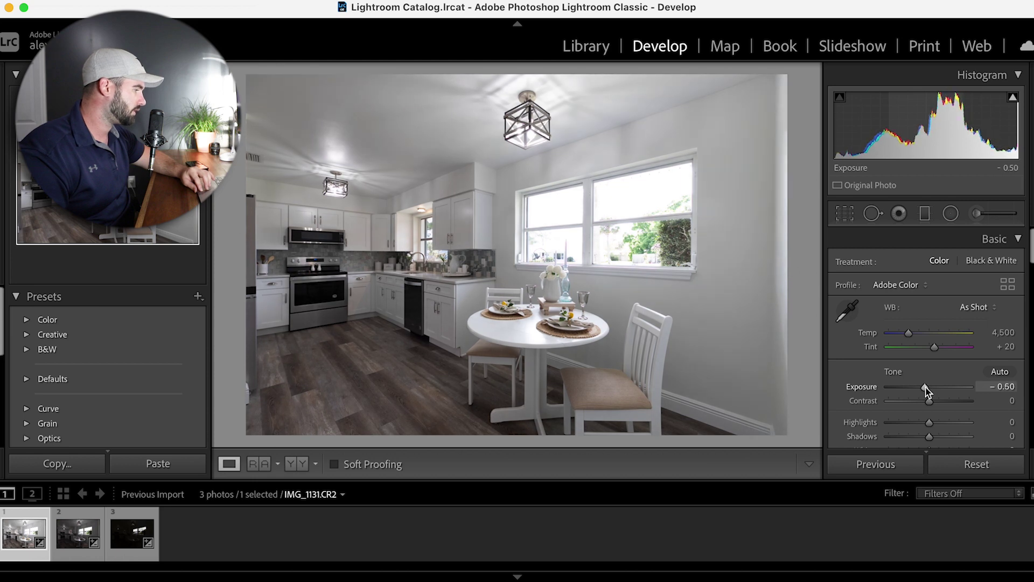
For the middle exposure, IMG_1132.CR2, set shadows to +69, exposure to -0.20 and highlights to about -57.
left_click(81, 530)
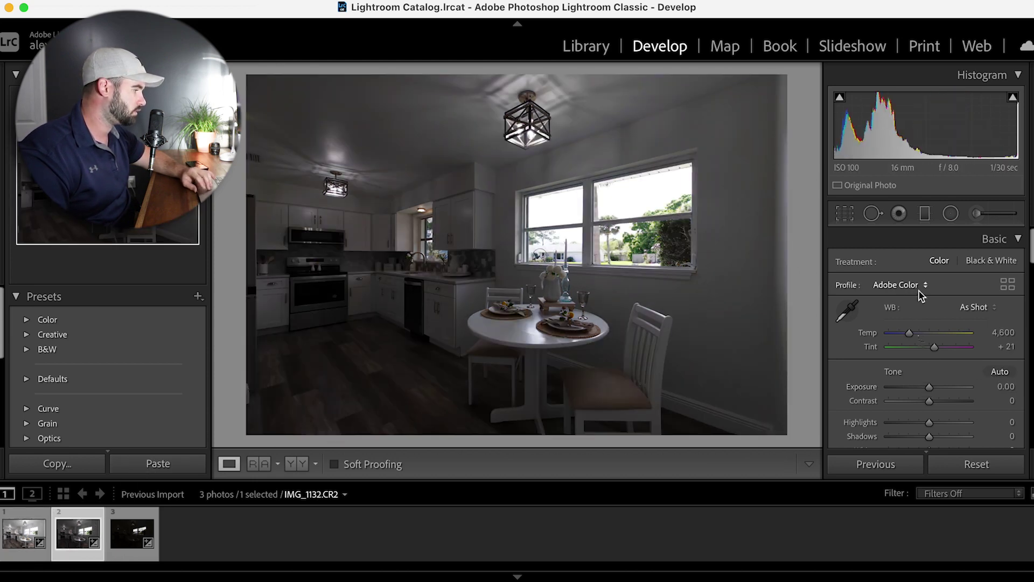
left_click_drag(938, 441, 959, 440)
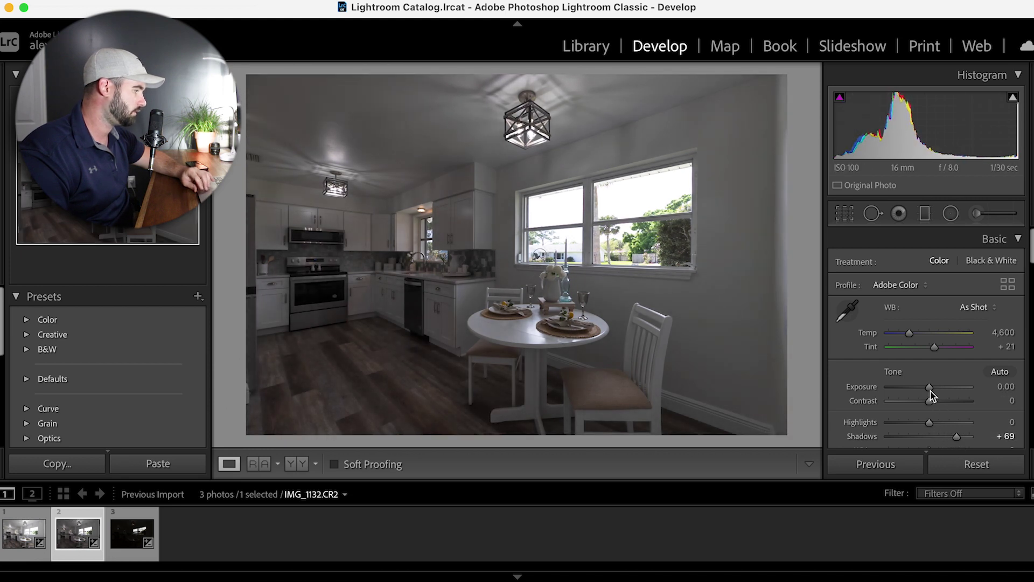
left_click_drag(931, 389, 928, 394)
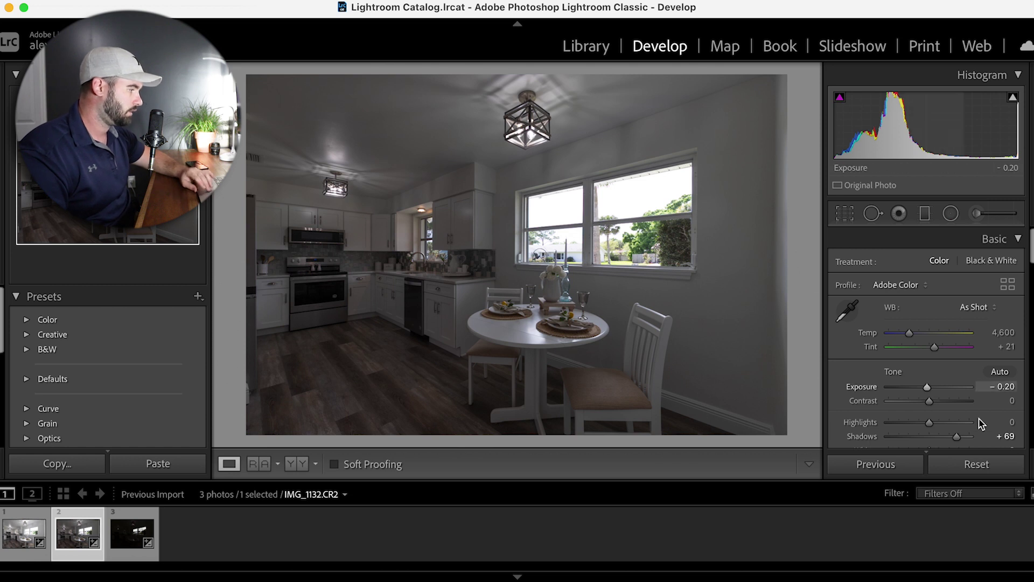
left_click_drag(934, 427, 919, 425)
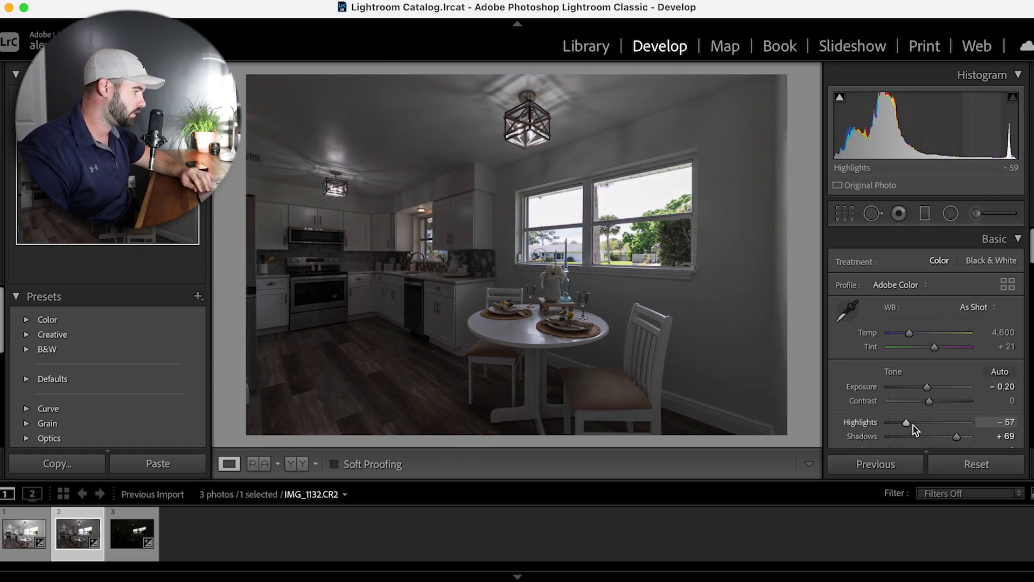
For the darkest photo, IMG_1133.CR2, set shadows to +100, exposure to +1.25 and highlights to -60.
left_click(132, 533)
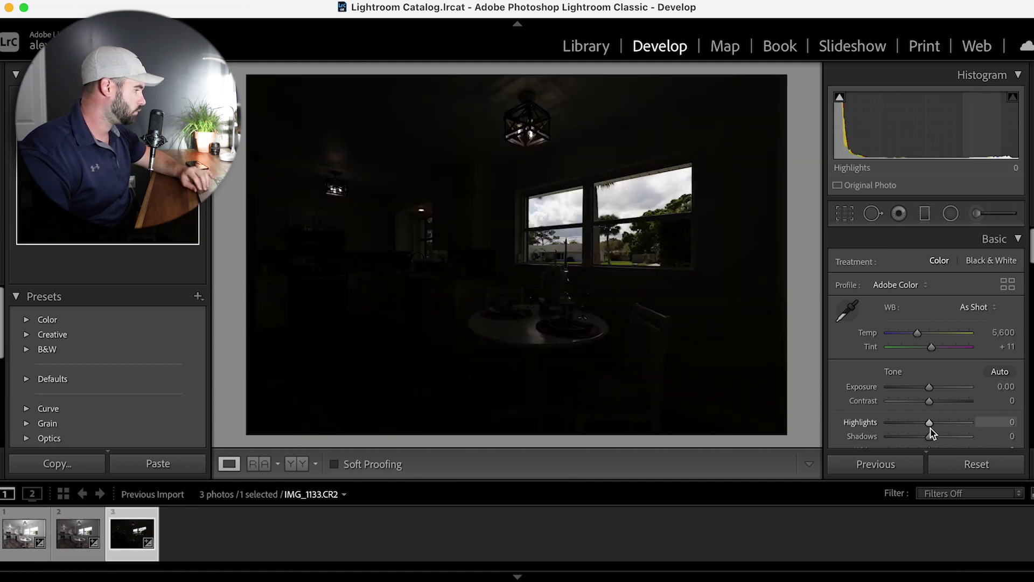
left_click_drag(934, 440, 988, 436)
left_click_drag(930, 387, 905, 423)
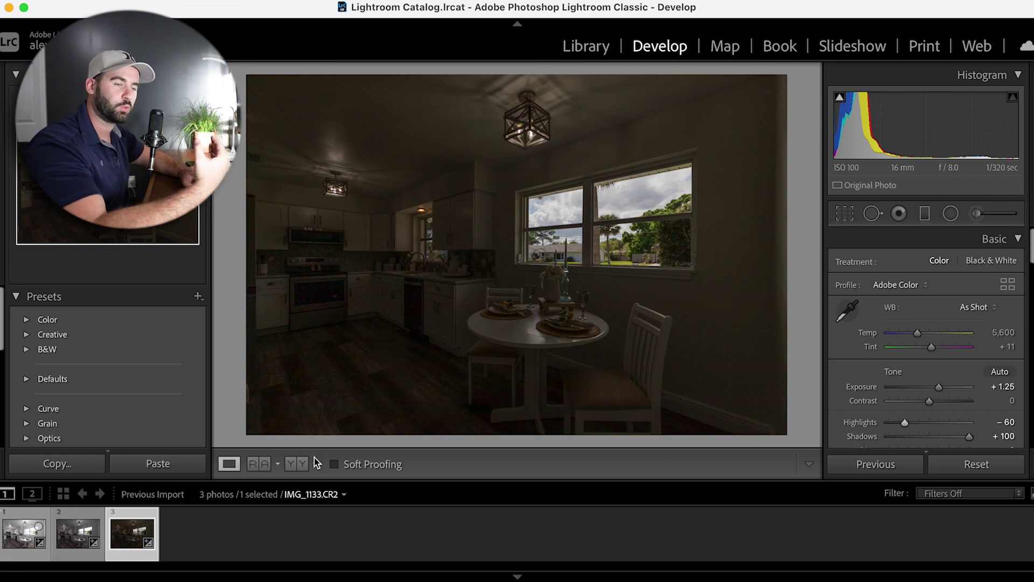
Select all three photos and open them as layers in a single Photoshop document.
left_click(21, 541, "shift")
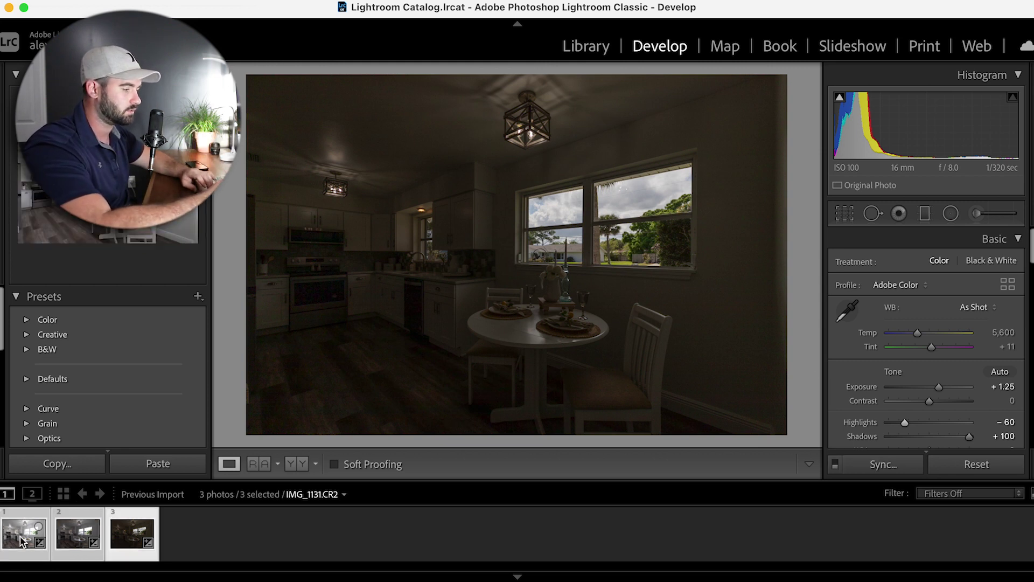
right_click(21, 541)
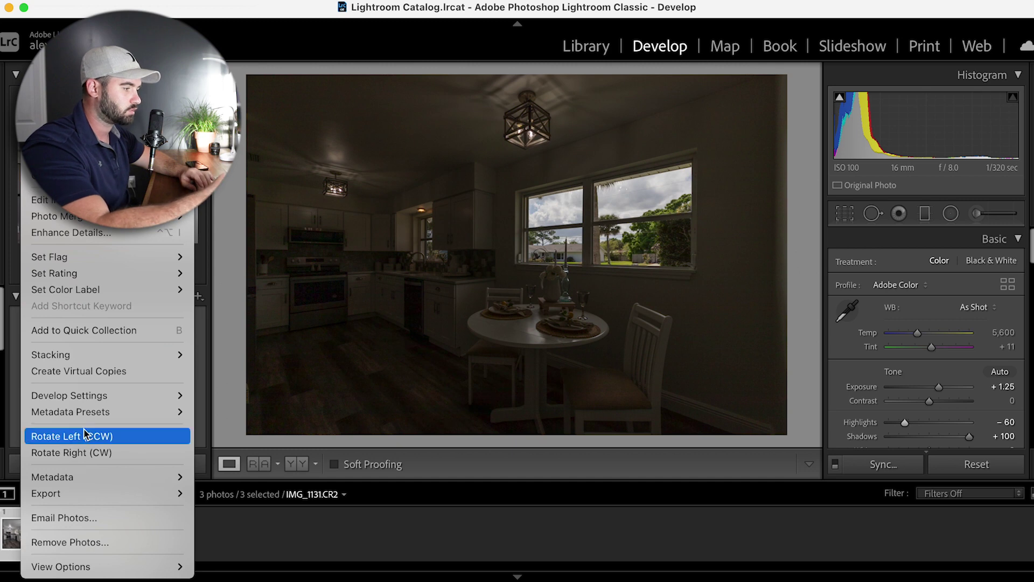
mouse_move(94, 200)
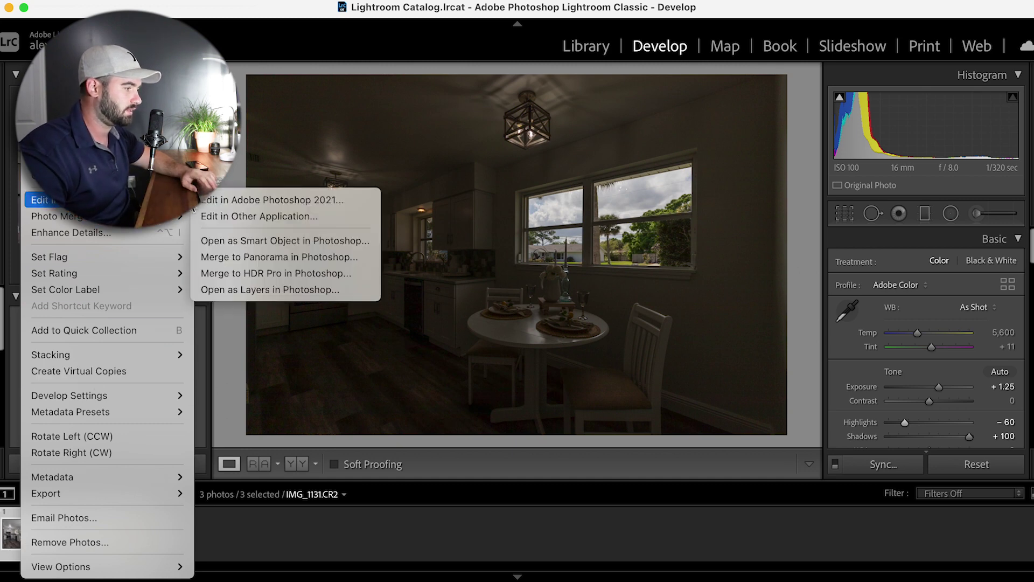
left_click(227, 290)
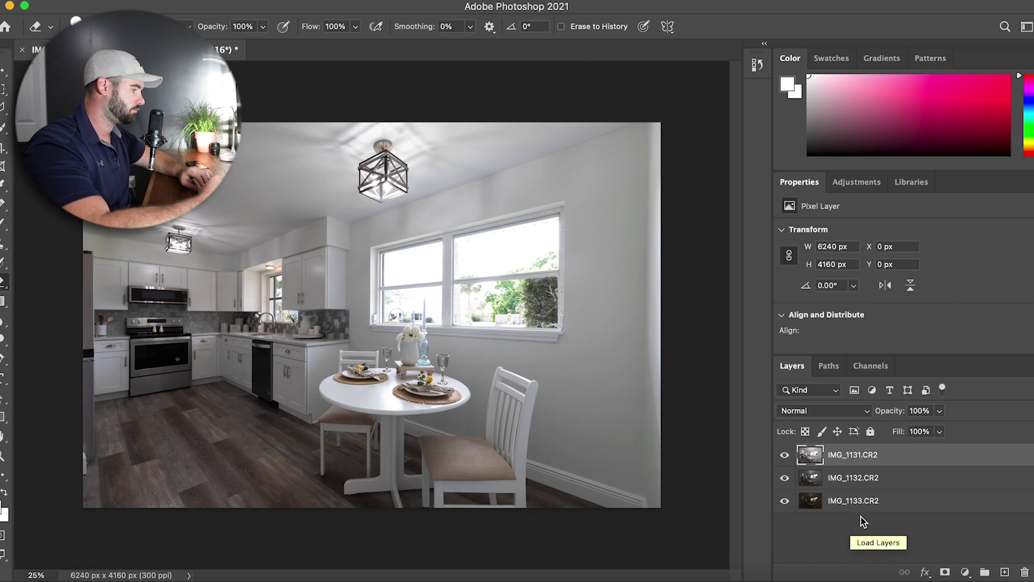
Reorder the layers as IMG_1133, IMG_1132, IMG_1131 from top to bottom, and check the upper two by toggling their visibility.
left_click_drag(839, 502, 848, 456)
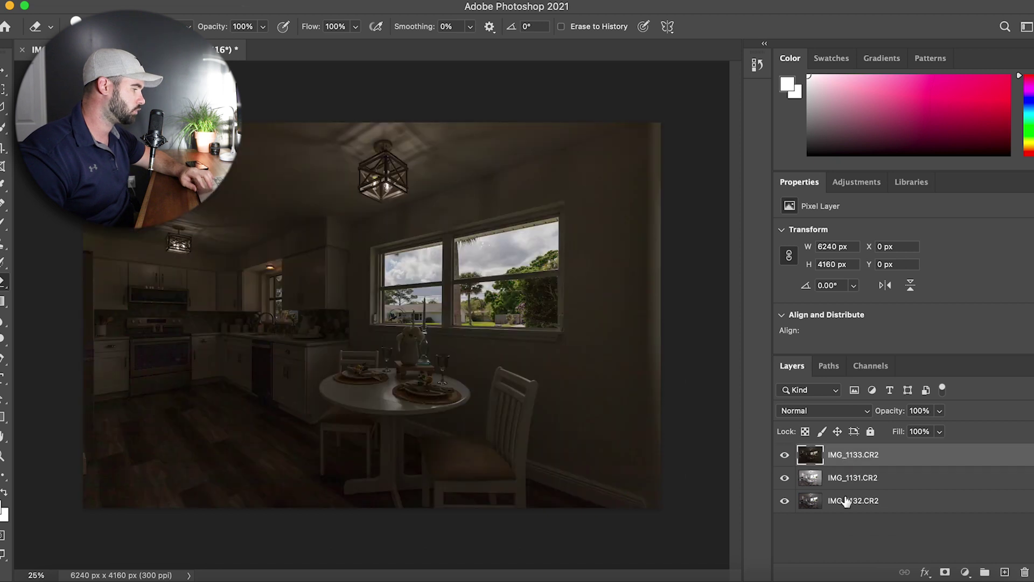
left_click_drag(846, 505, 847, 477)
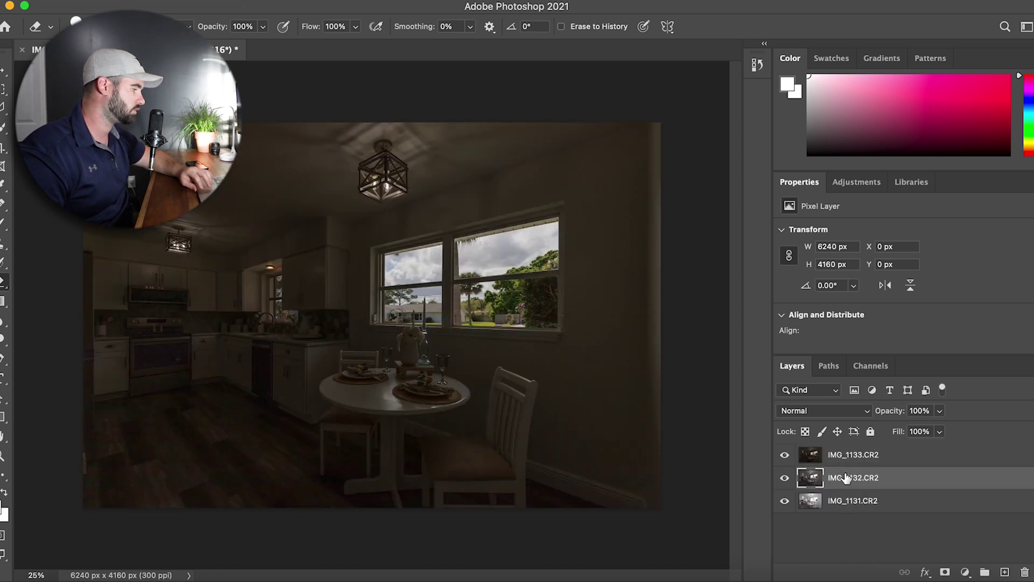
left_click(785, 478)
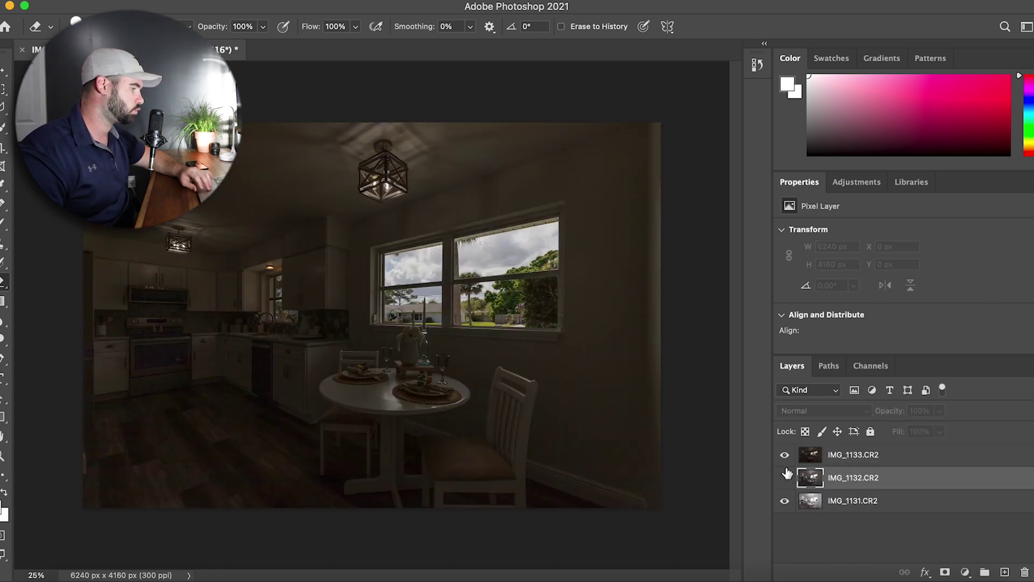
left_click(785, 456)
left_click(785, 478)
left_click(784, 454)
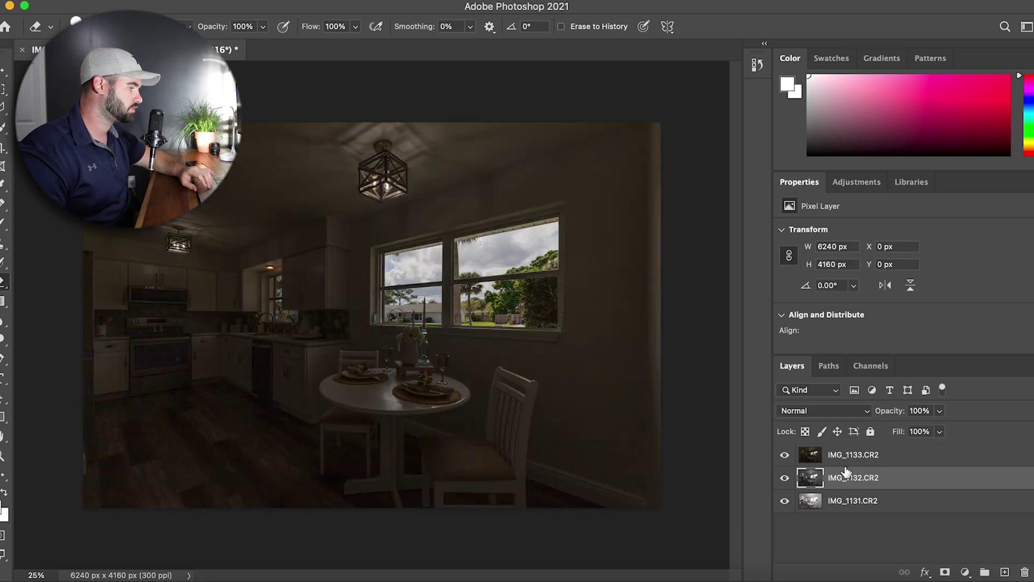
Hide the IMG_1133 layer and load the RGB channel's bright areas as a selection with the IMG_1132 layer active.
left_click(785, 456)
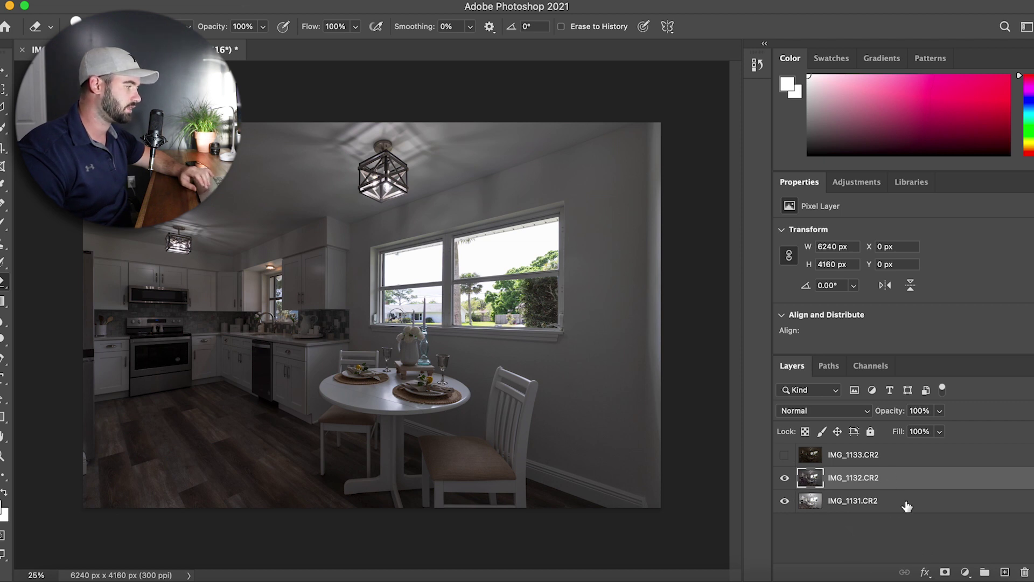
left_click(868, 369)
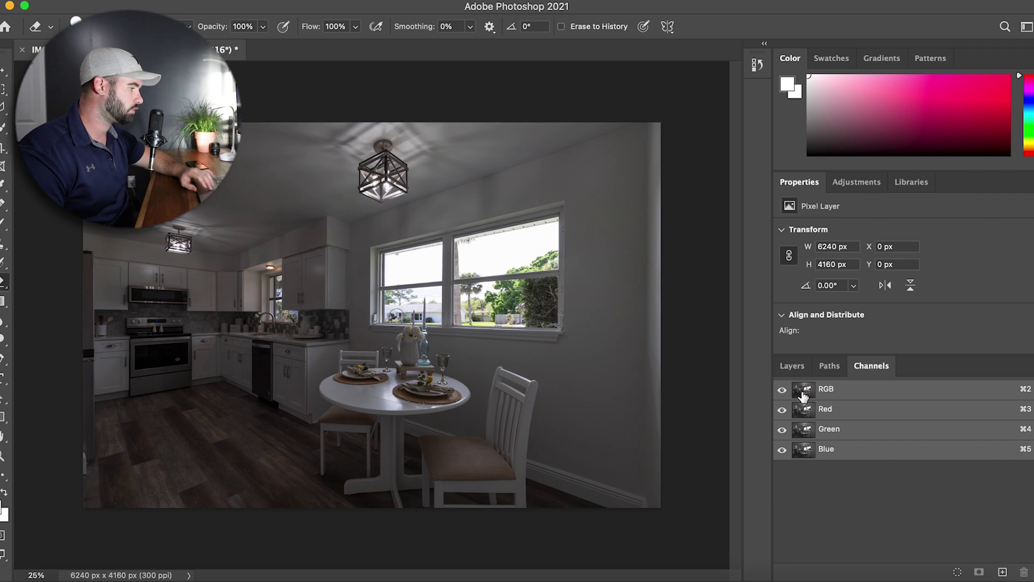
left_click(804, 393, "super")
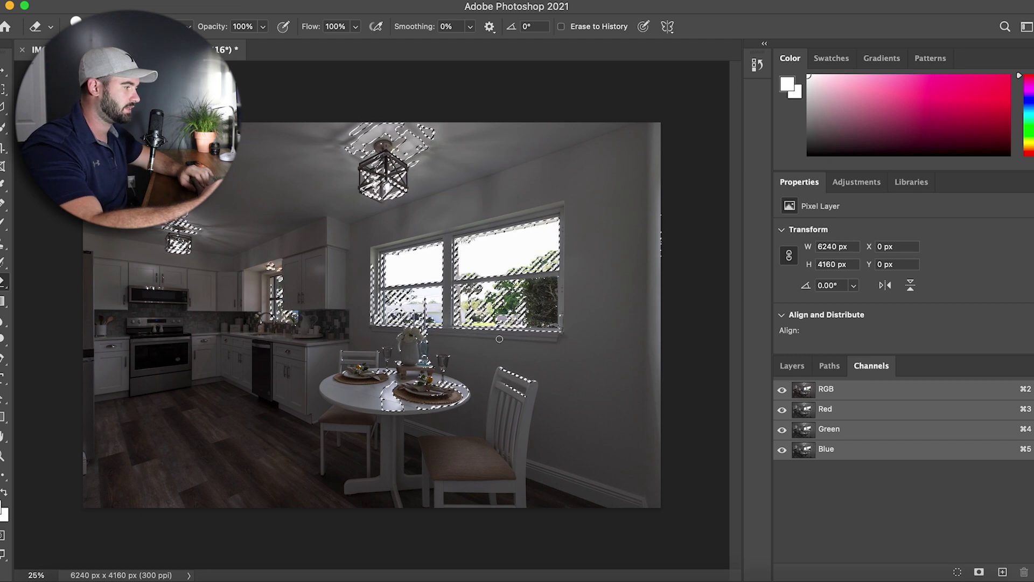
Feather the highlight selection with a radius of 150 pixels.
left_click(286, 1)
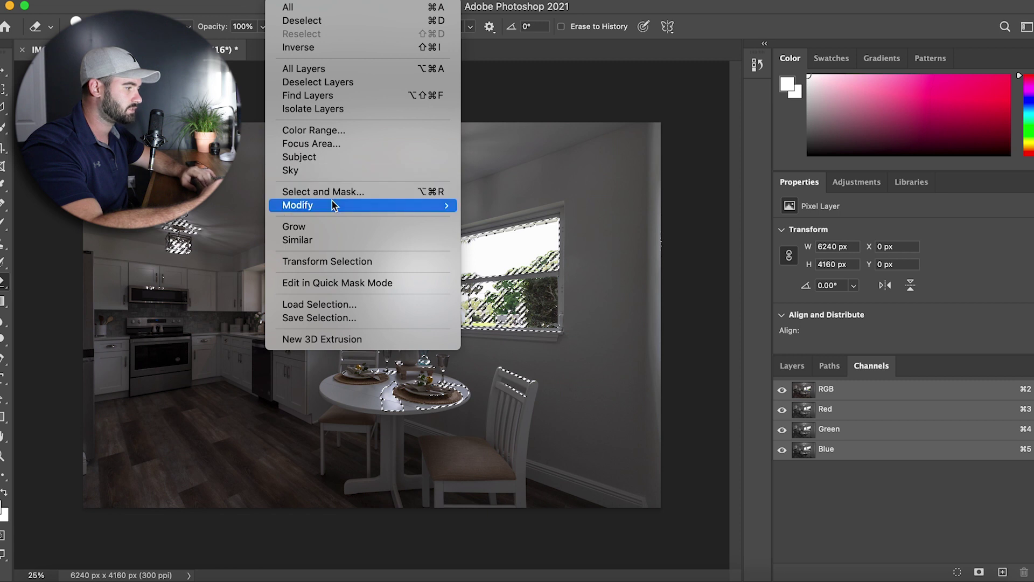
mouse_move(335, 205)
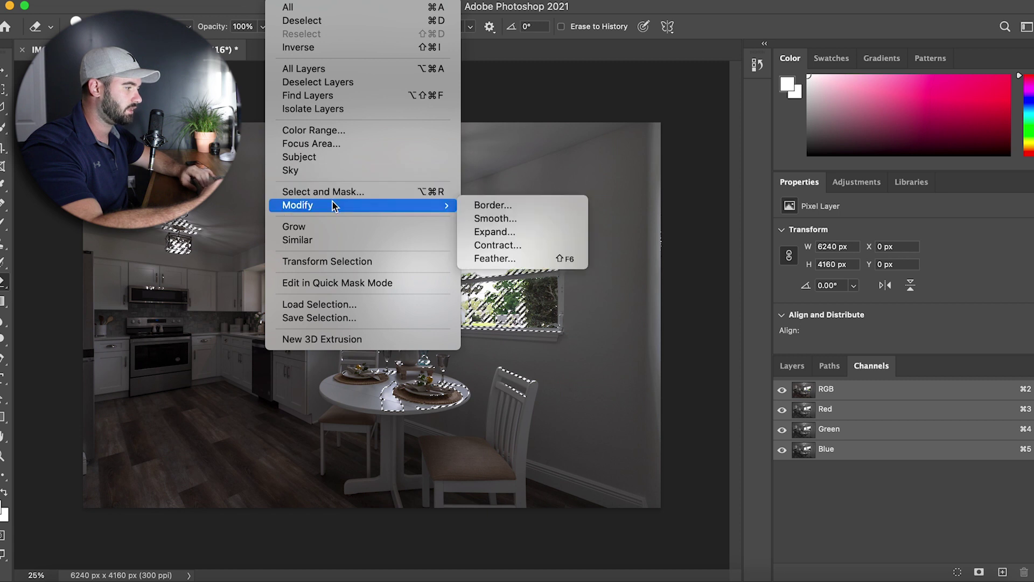
left_click(506, 258)
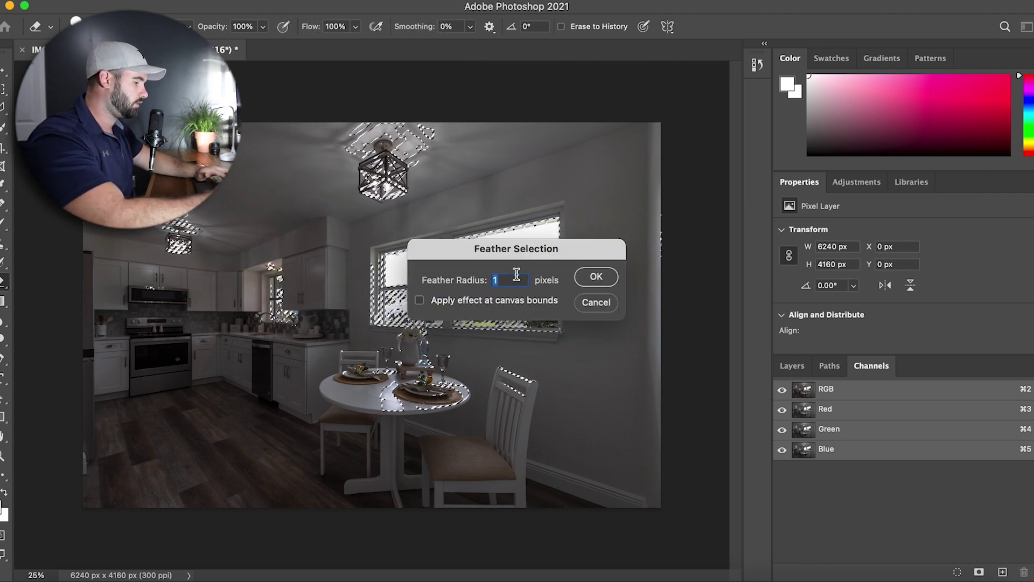
type("150")
key("Return")
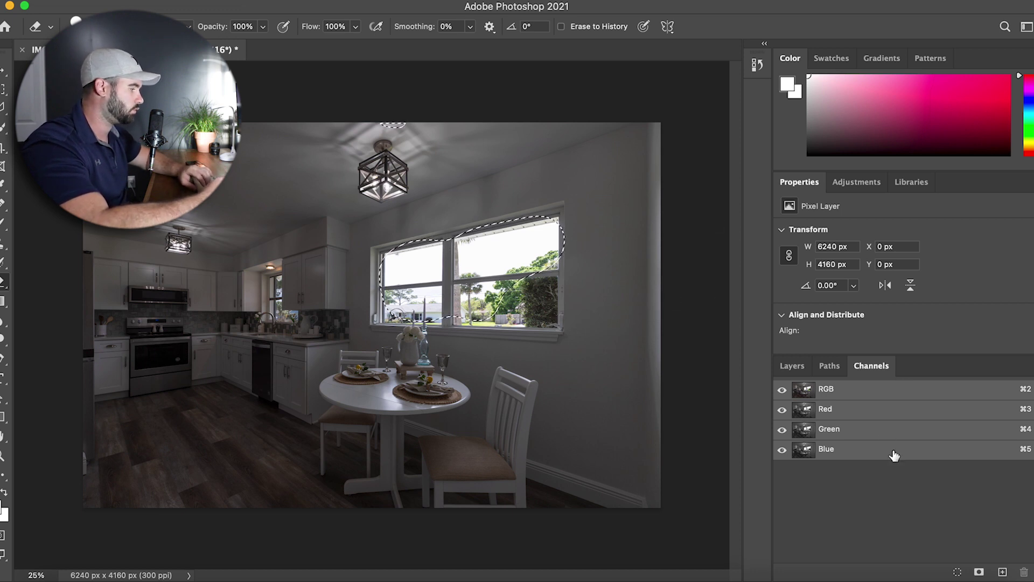
Add a layer mask to IMG_1132 from the feathered selection, and select and show the IMG_1133 layer.
left_click(790, 367)
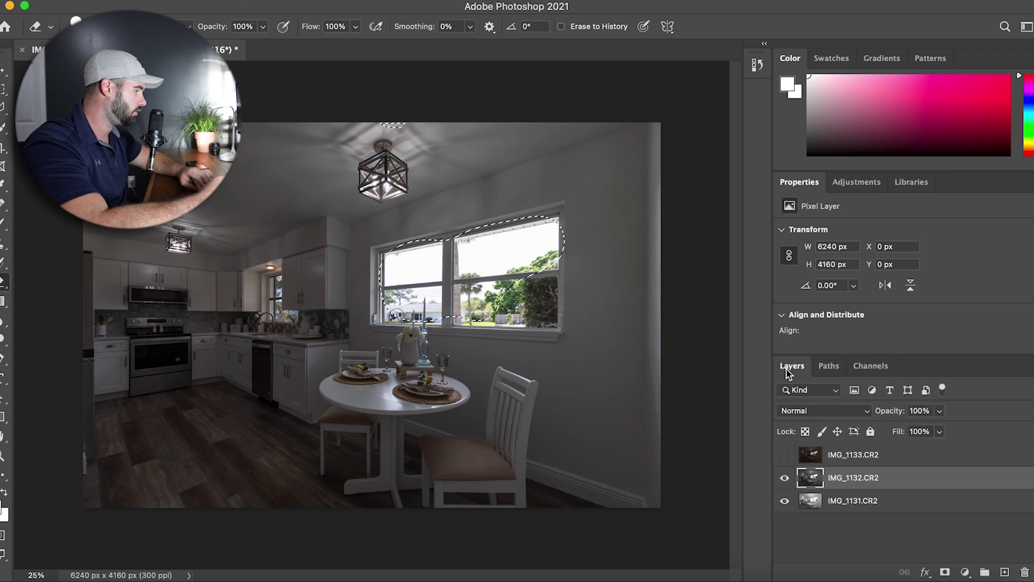
left_click(946, 572)
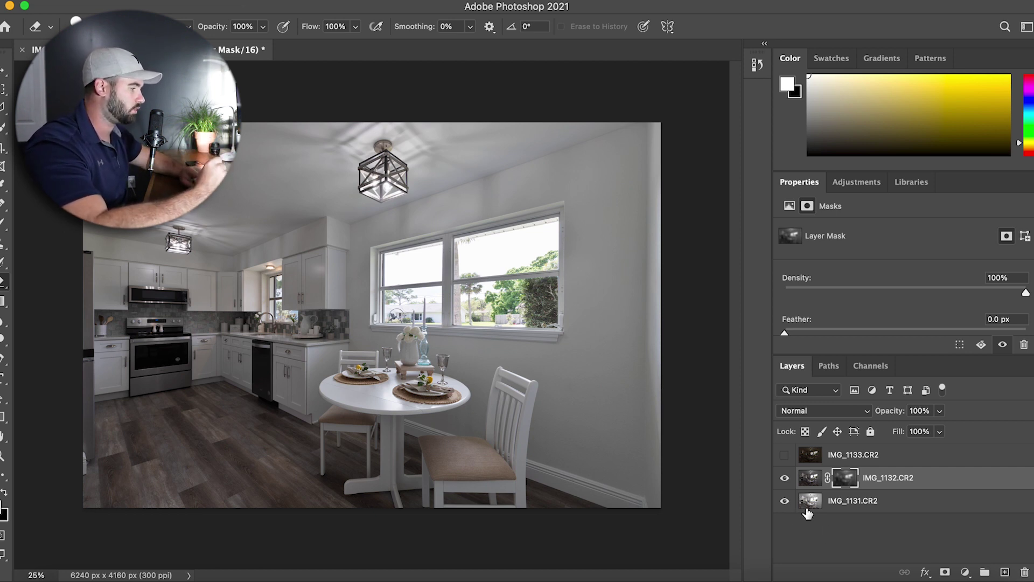
left_click(815, 460)
left_click(785, 456)
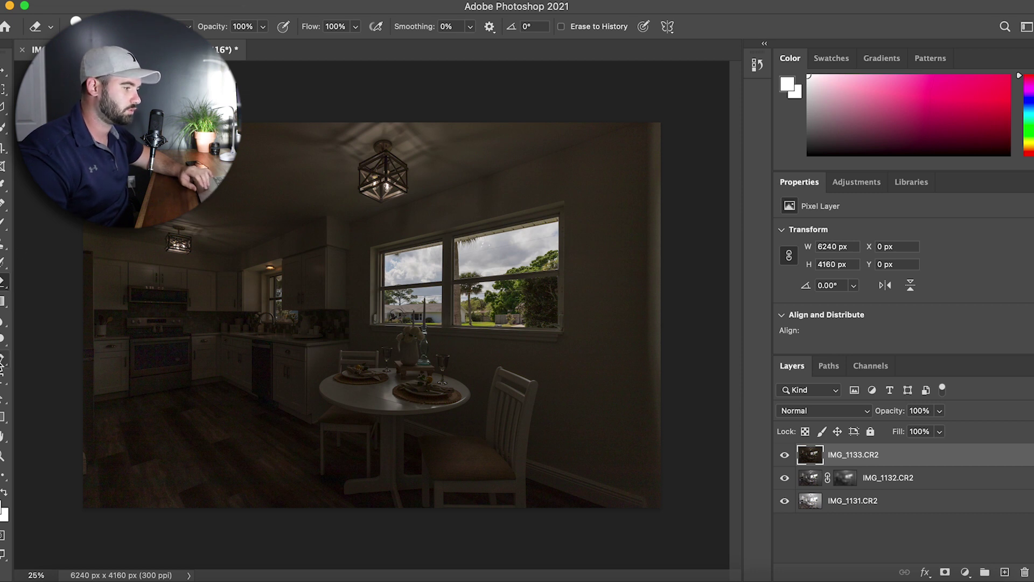
Trace the dining window's upper-left pane with the Pen tool, about 620 × 480 px, and convert the path to a selection.
left_click(2, 360)
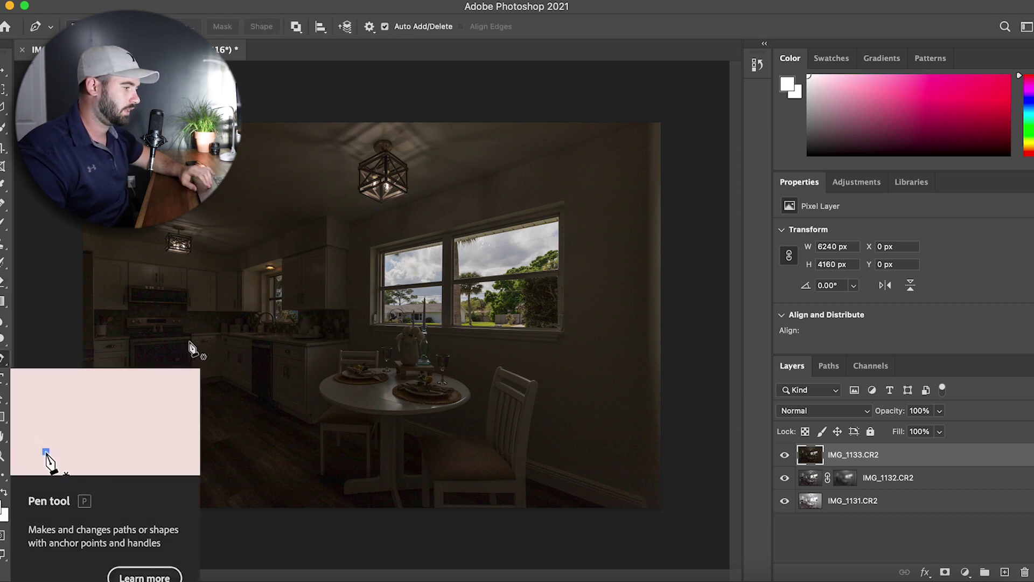
scroll(374, 259, "up", 3)
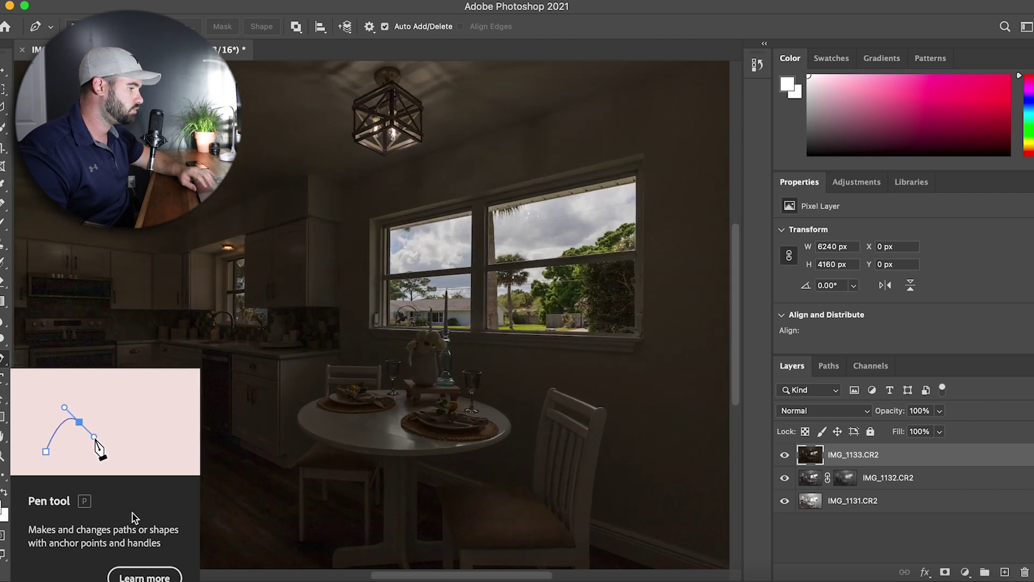
scroll(504, 224, "up", 3)
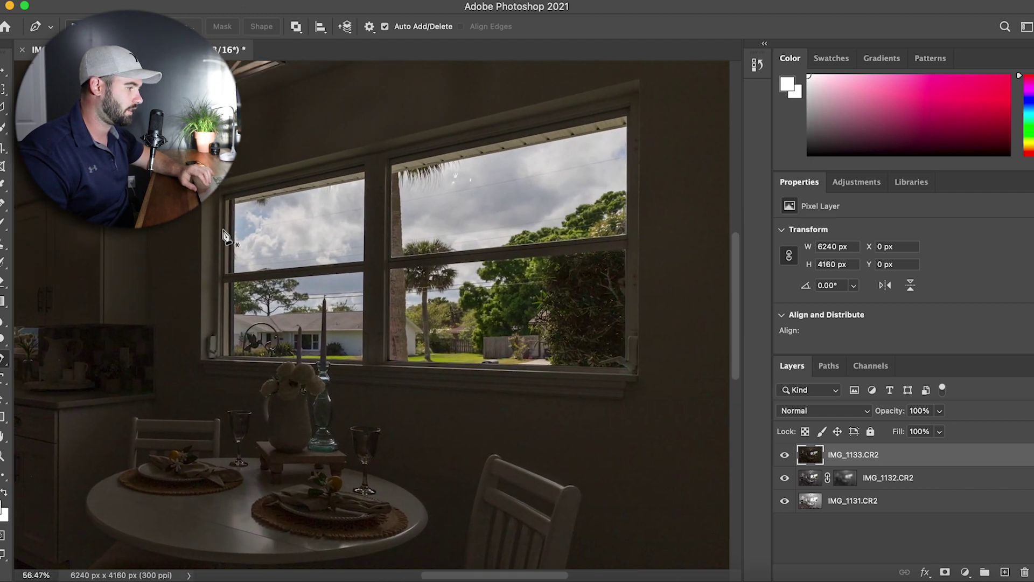
scroll(237, 206, "up", 3)
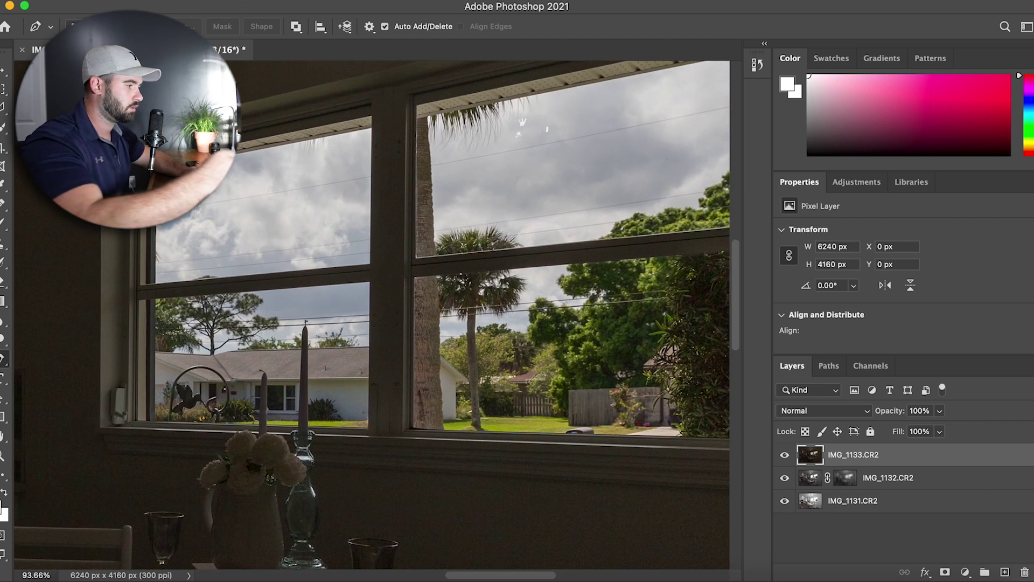
left_click(364, 131)
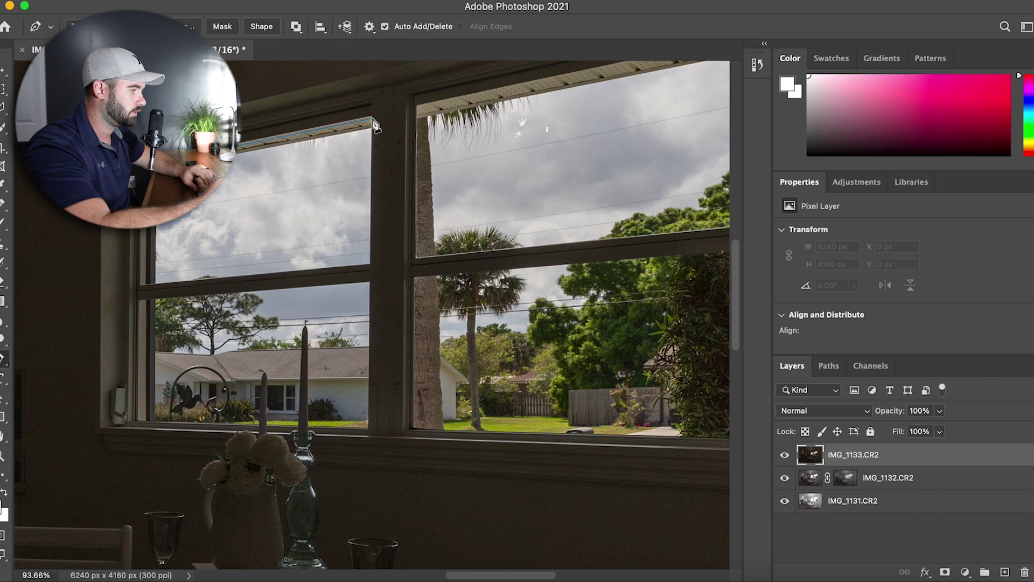
left_click(372, 116)
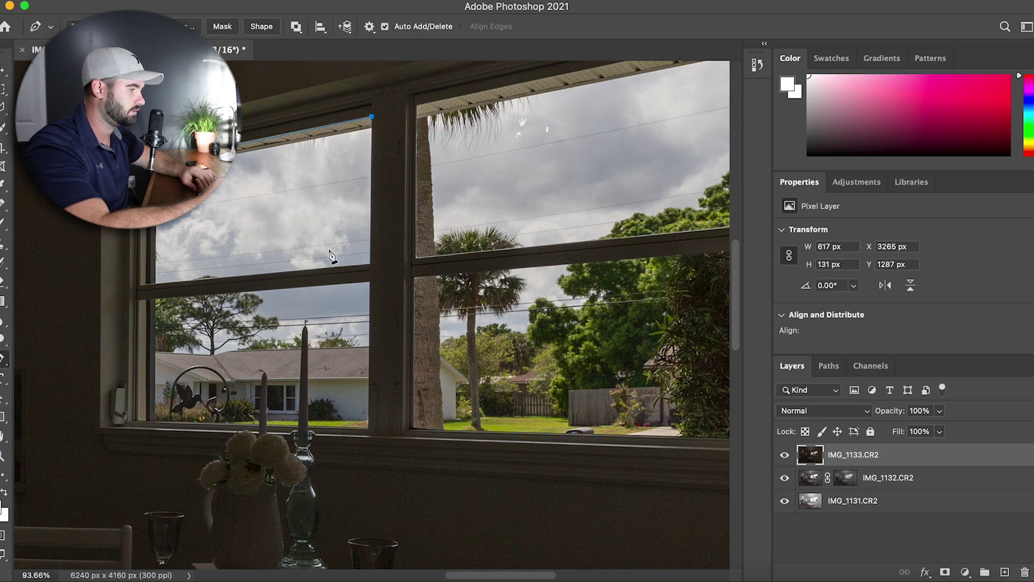
left_click(370, 266)
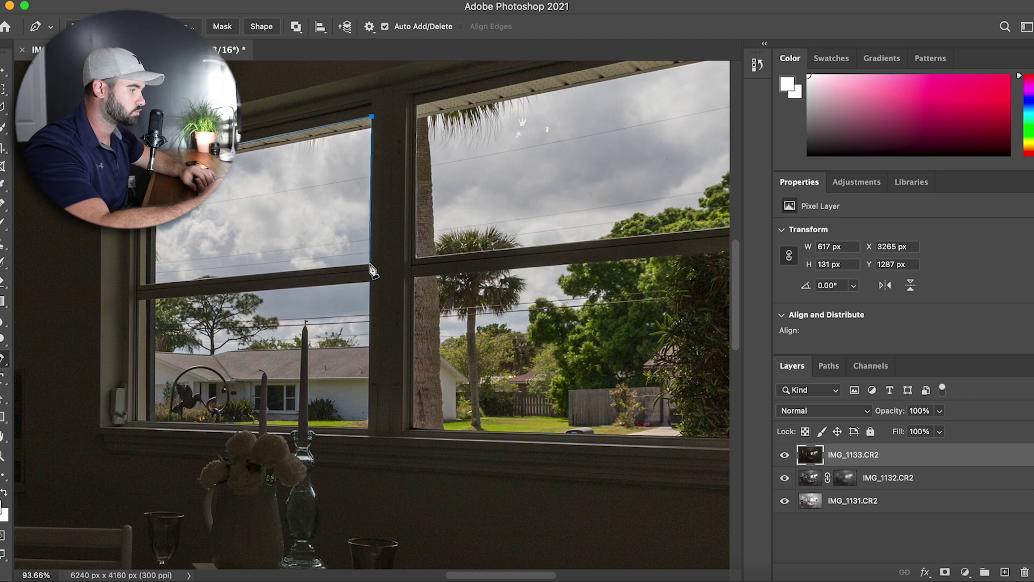
left_click(156, 283)
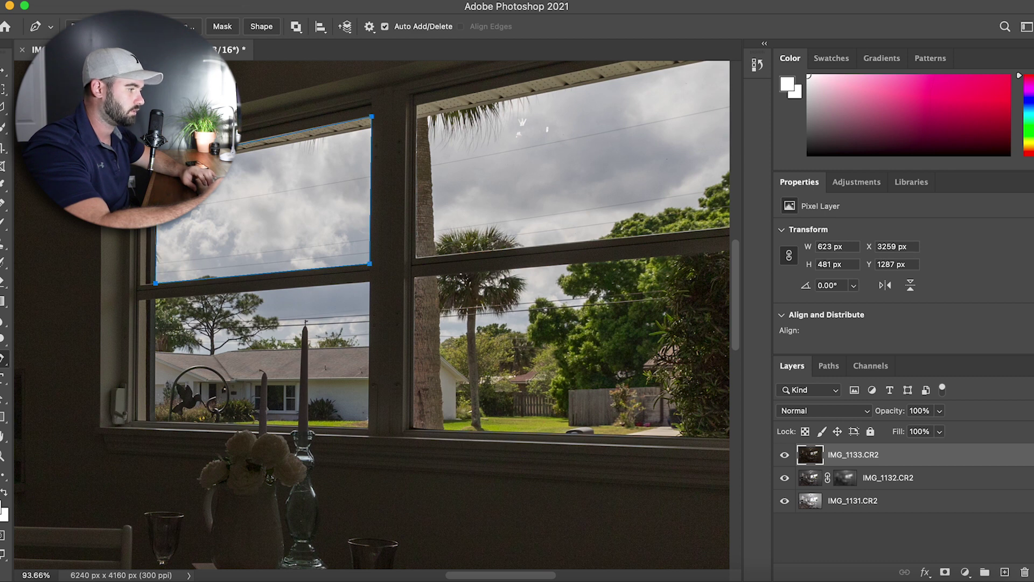
key("super+Return")
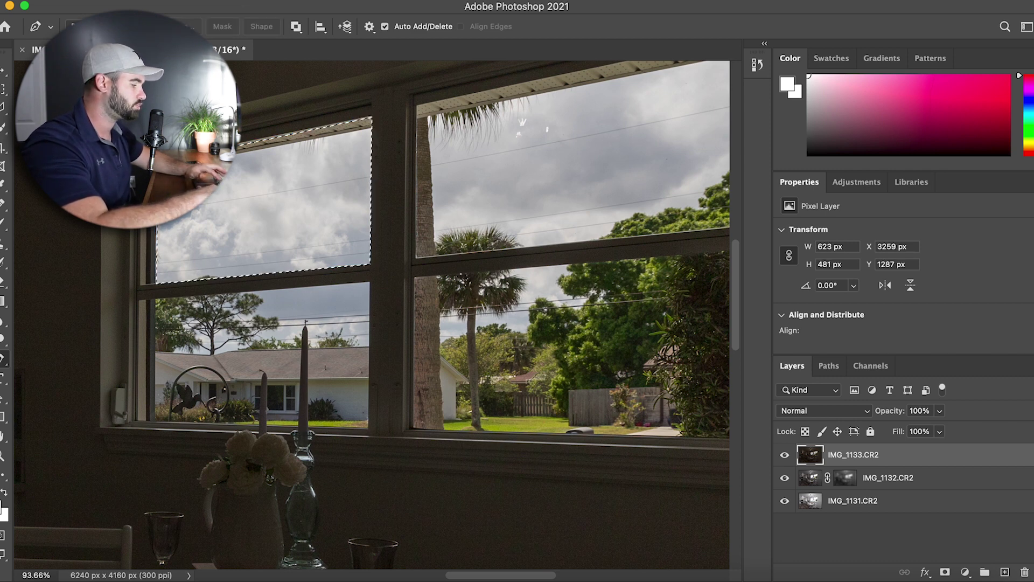
Outline the dining window's lower-left pane with a closed path and add it to the selection.
left_click(157, 299)
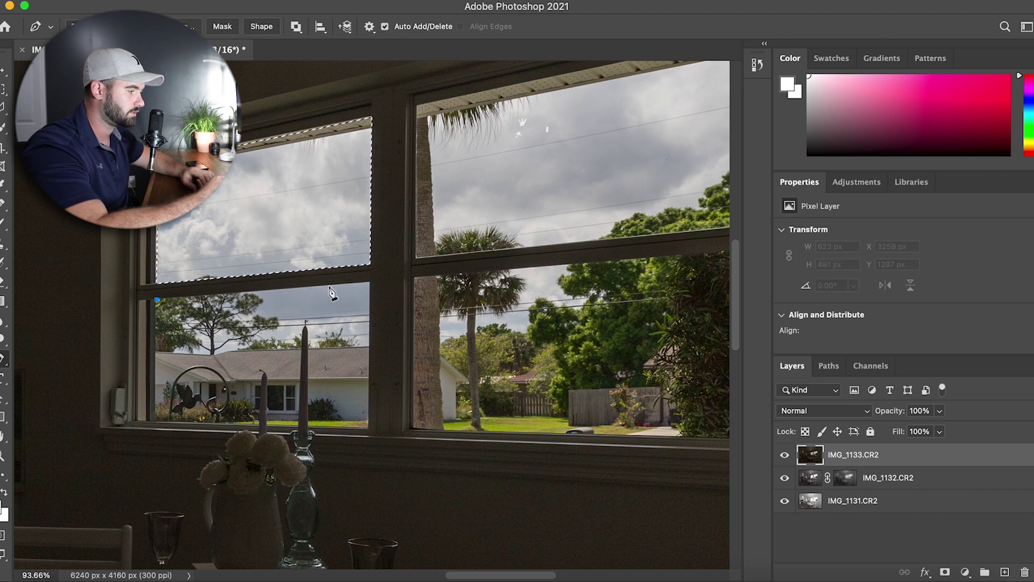
left_click(370, 282)
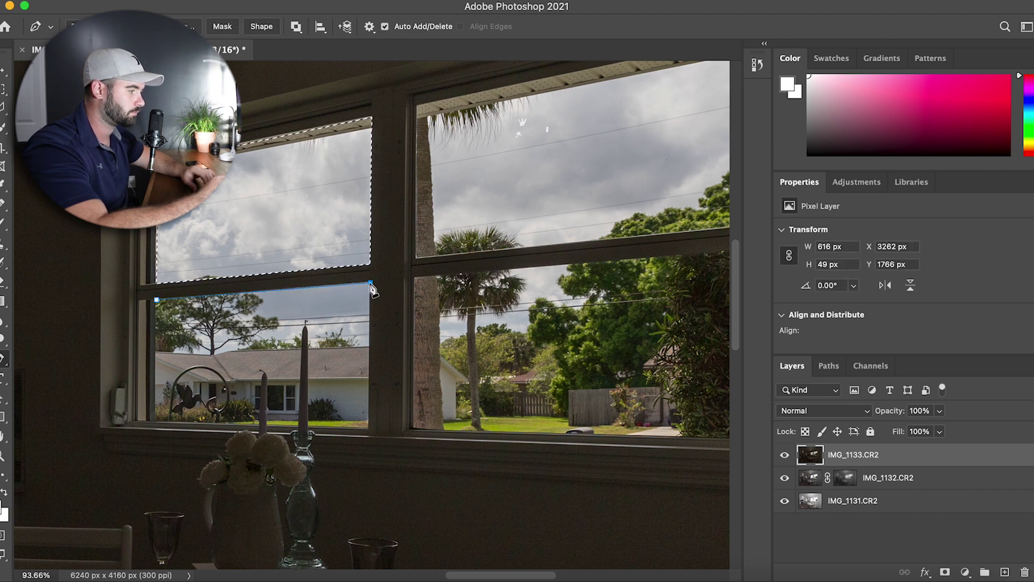
left_click(370, 427)
left_click(155, 422)
left_click(157, 300)
key("shift+super+Return")
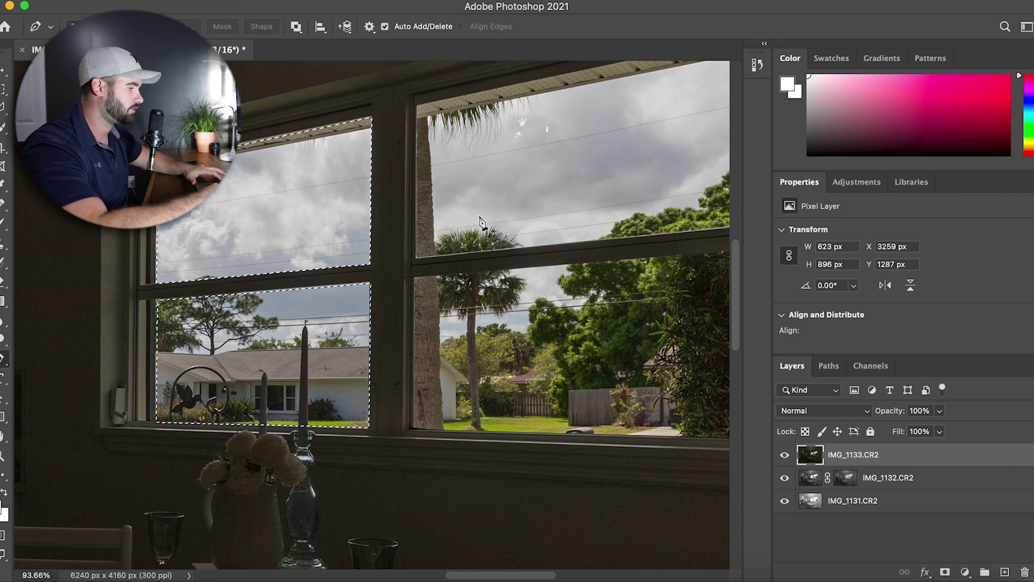
Outline the dining window's upper-right pane with a closed path of about 1125 × 675 px and add it to the selection.
scroll(481, 218, "right", 5)
scroll(481, 218, "up", 3)
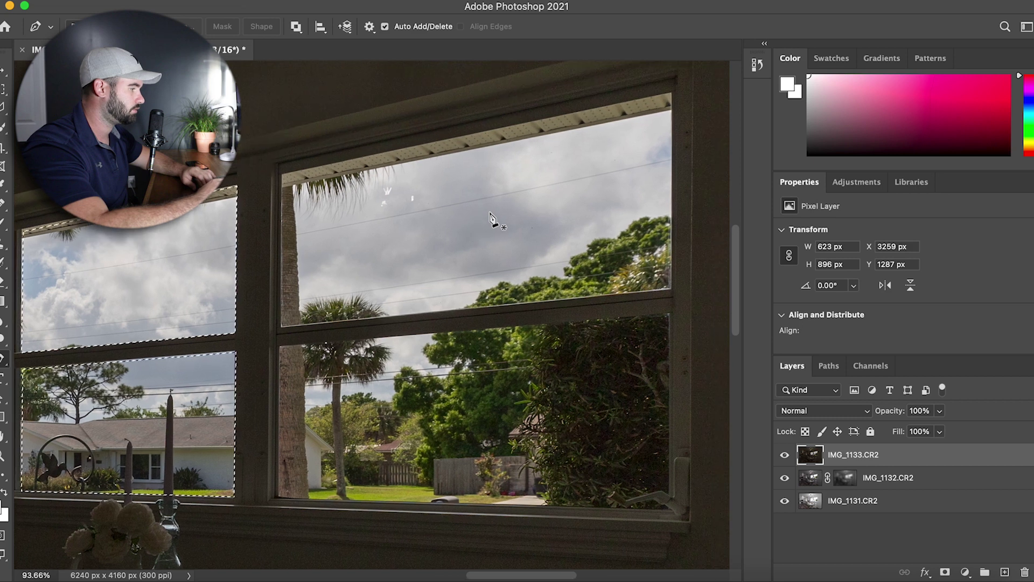
left_click(284, 176)
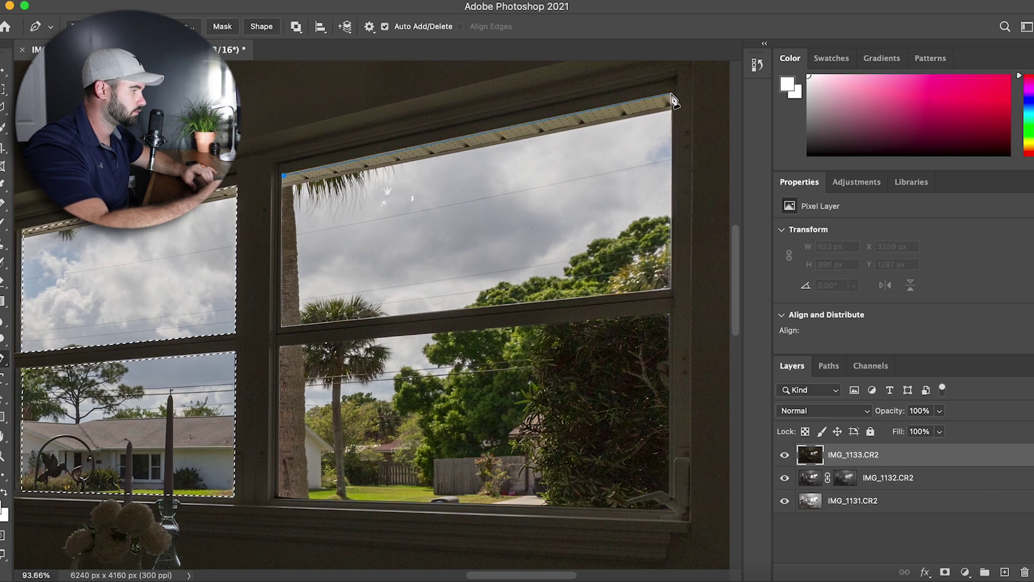
left_click(671, 94)
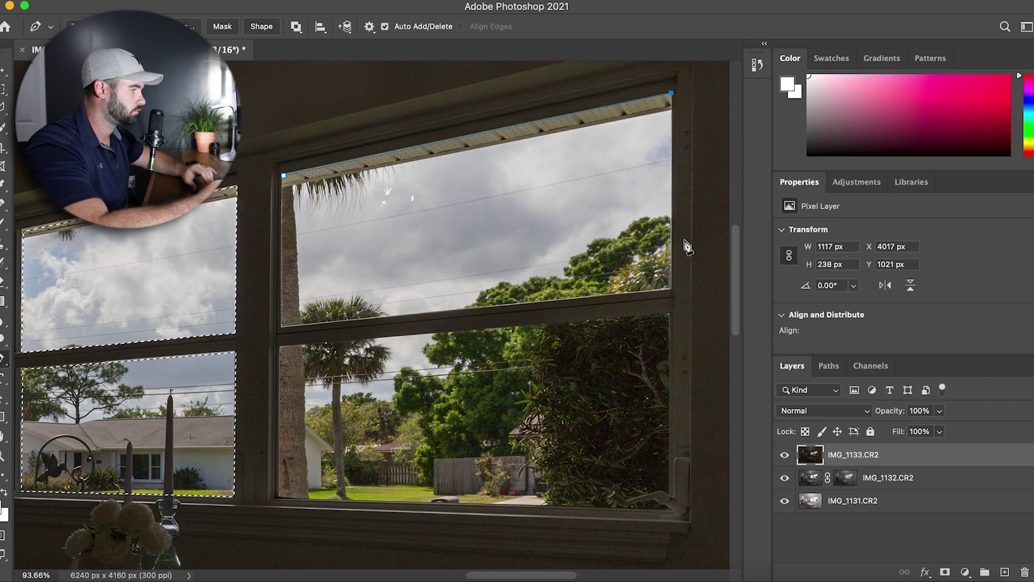
left_click(671, 288)
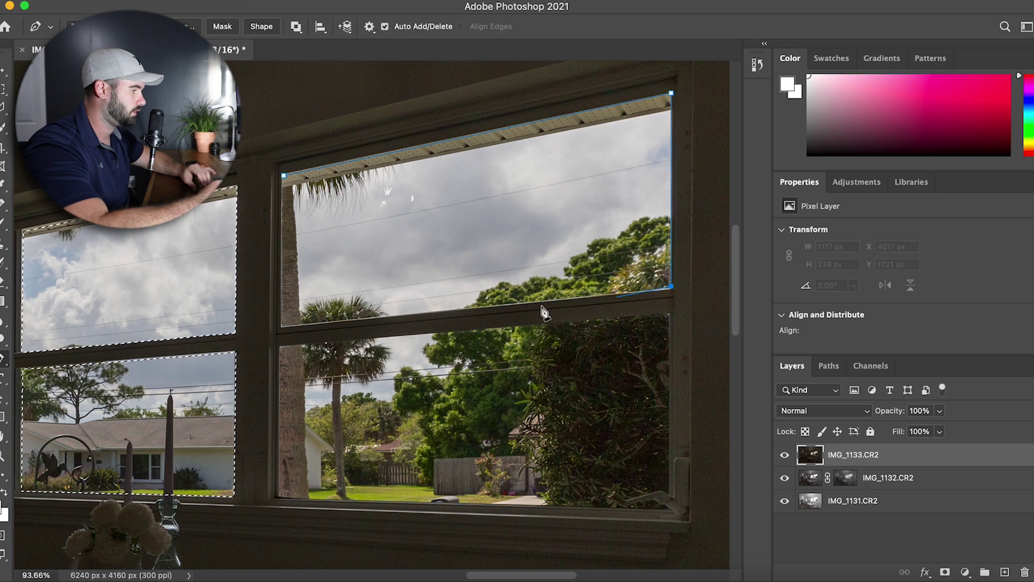
left_click(281, 326)
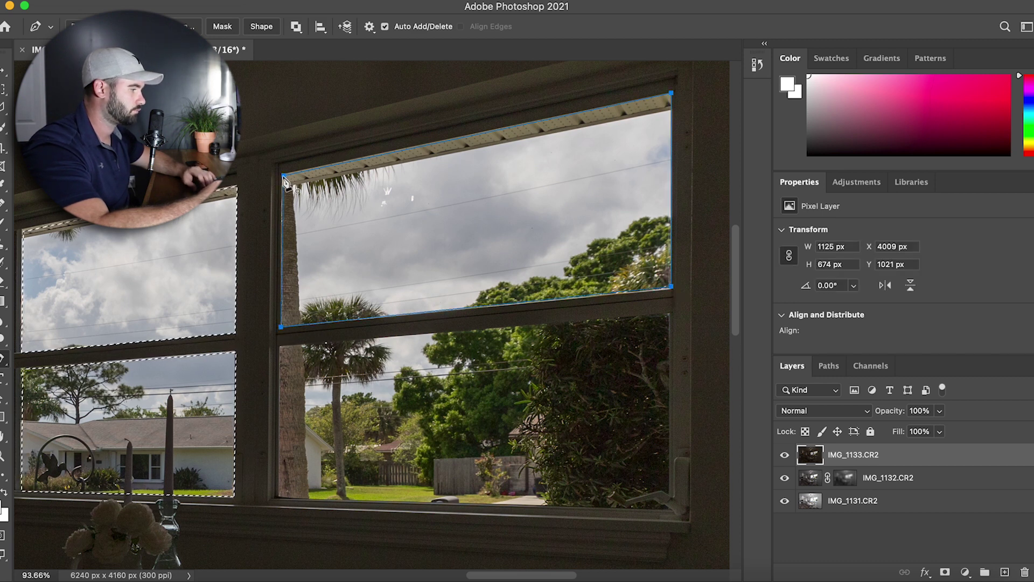
left_click(282, 175)
key("super+Return")
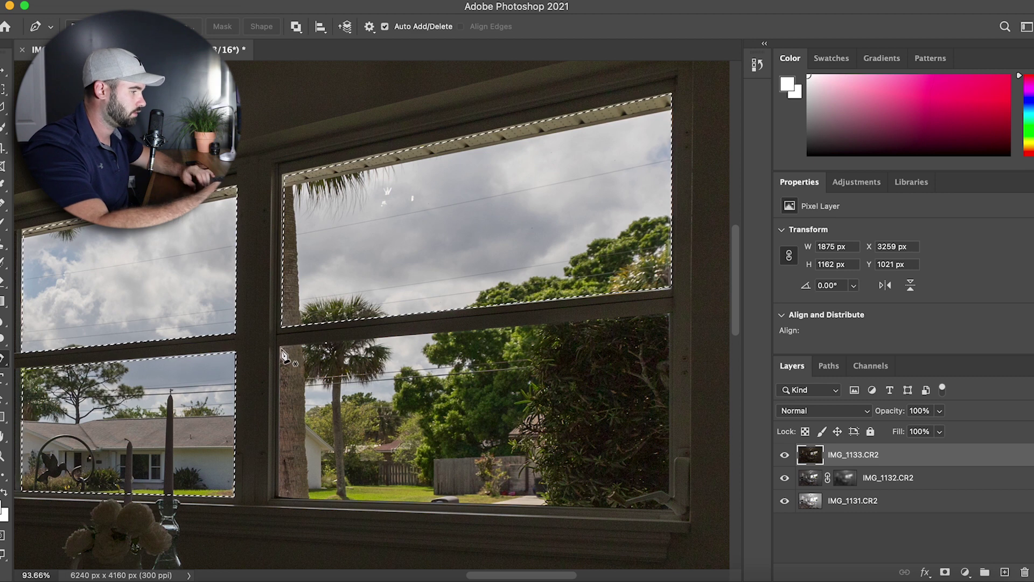
Outline the dining window's lower-right pane with a closed path and add it to the selection.
left_click(670, 315)
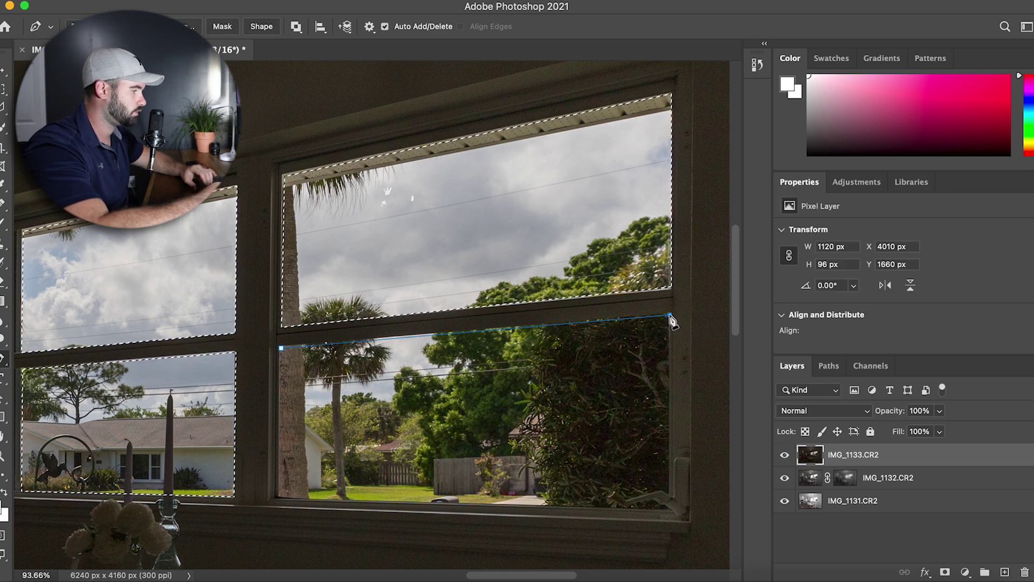
left_click(668, 508)
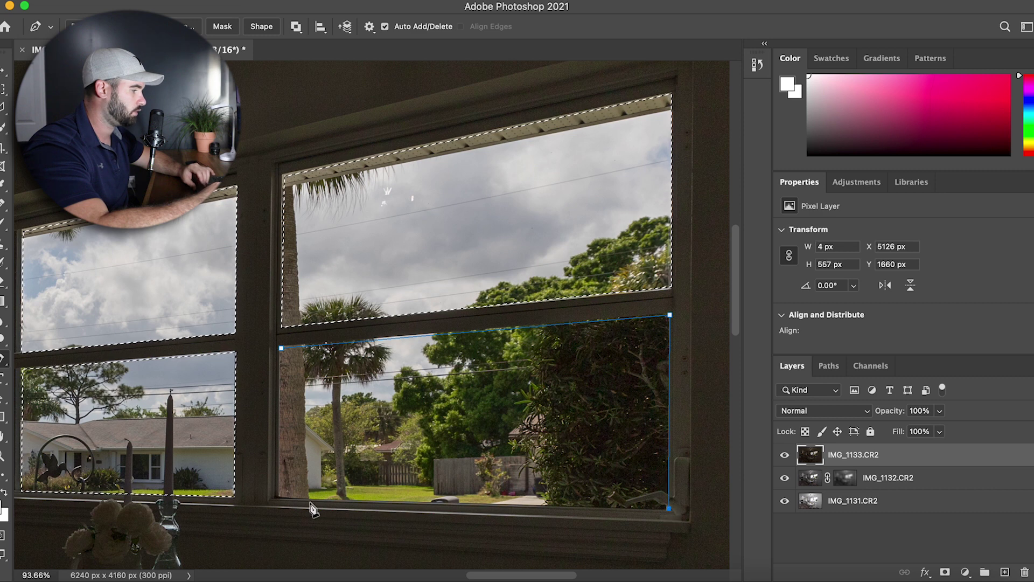
left_click(278, 499)
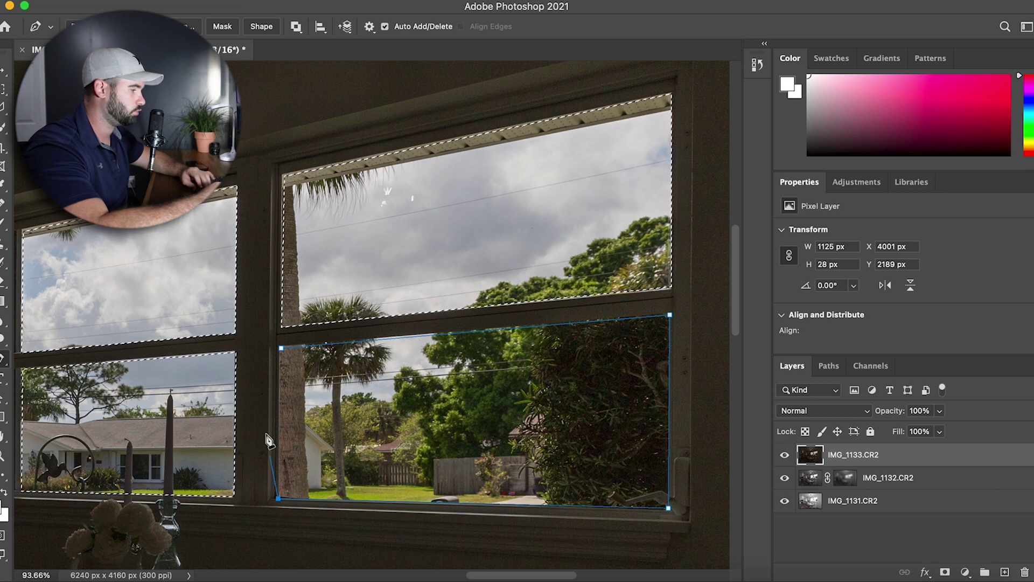
left_click(280, 350)
key("super+Return")
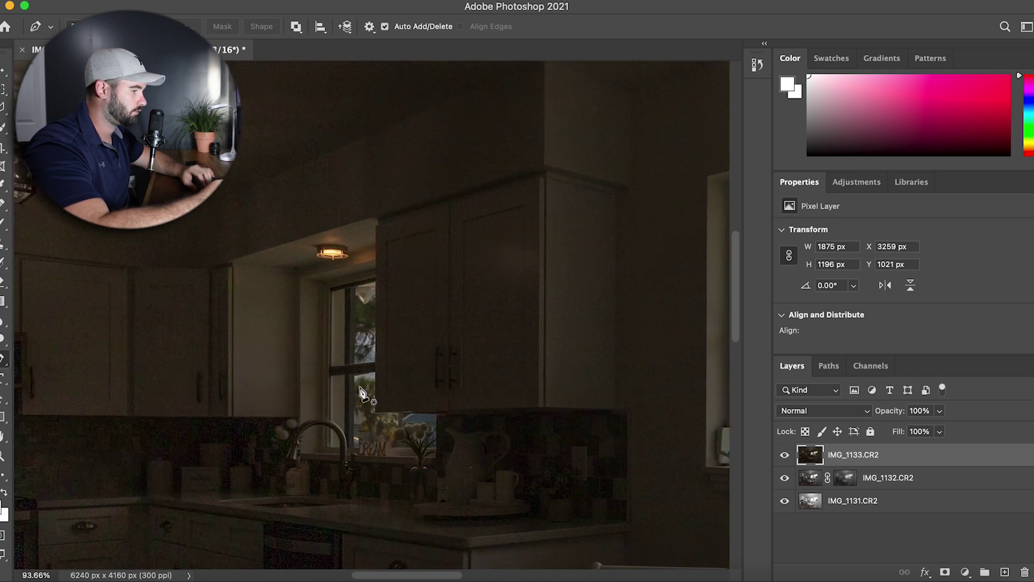
Begin a path around the kitchen sink window, following the glass top, cabinet edges, sill and top of the DREAM sign to the faucet.
scroll(362, 393, "up", 4)
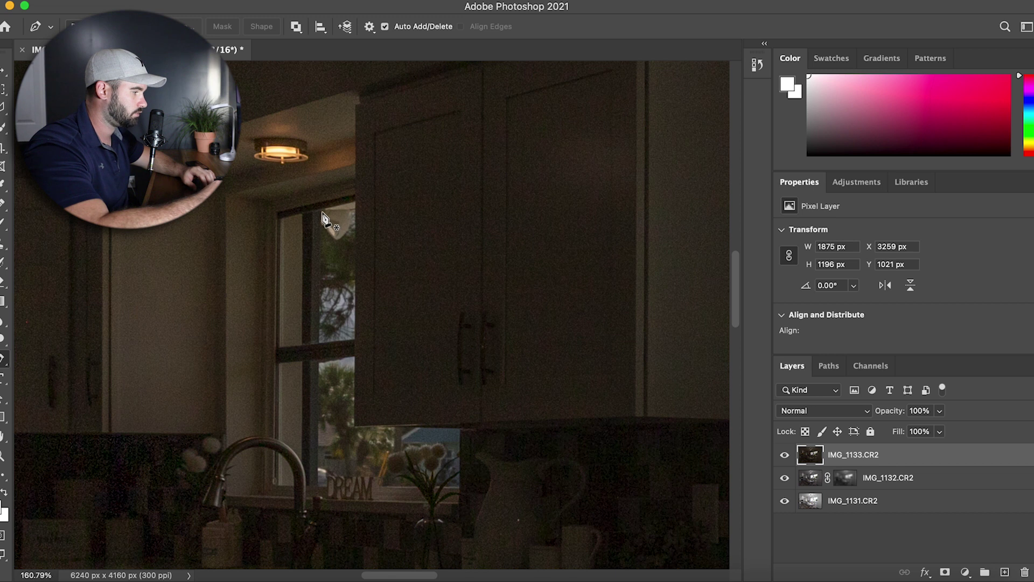
left_click(303, 215)
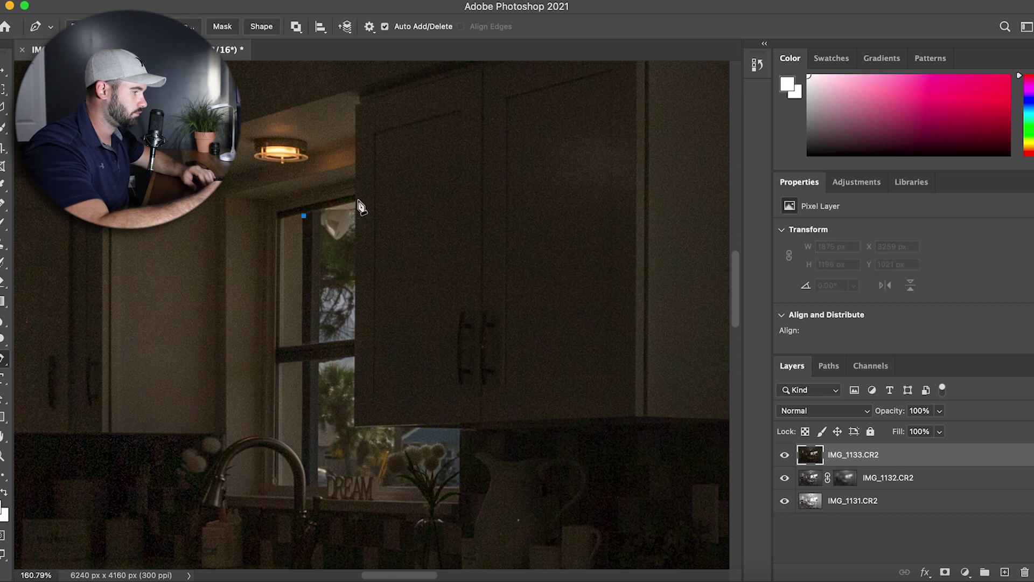
left_click(355, 426)
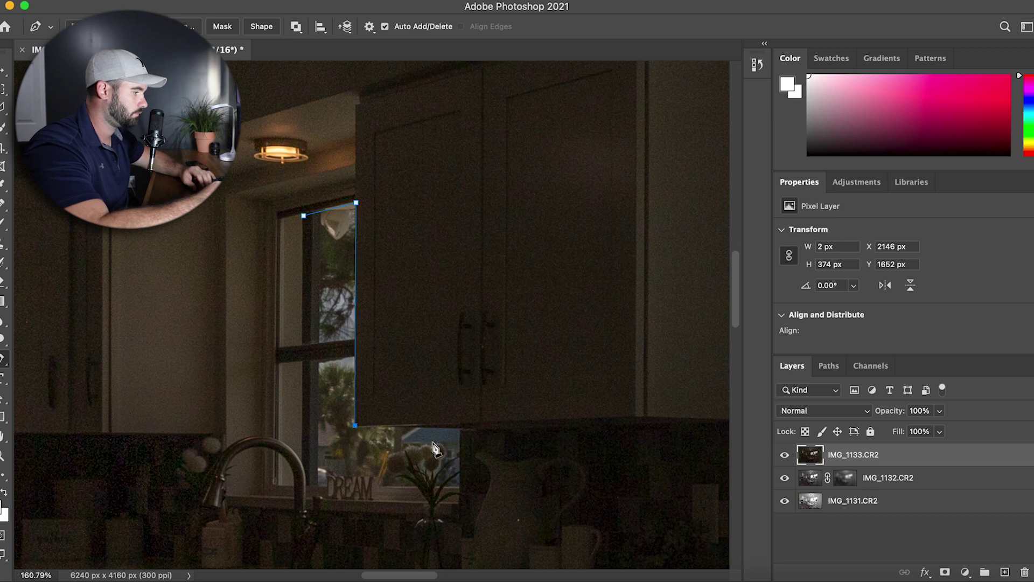
left_click(460, 431)
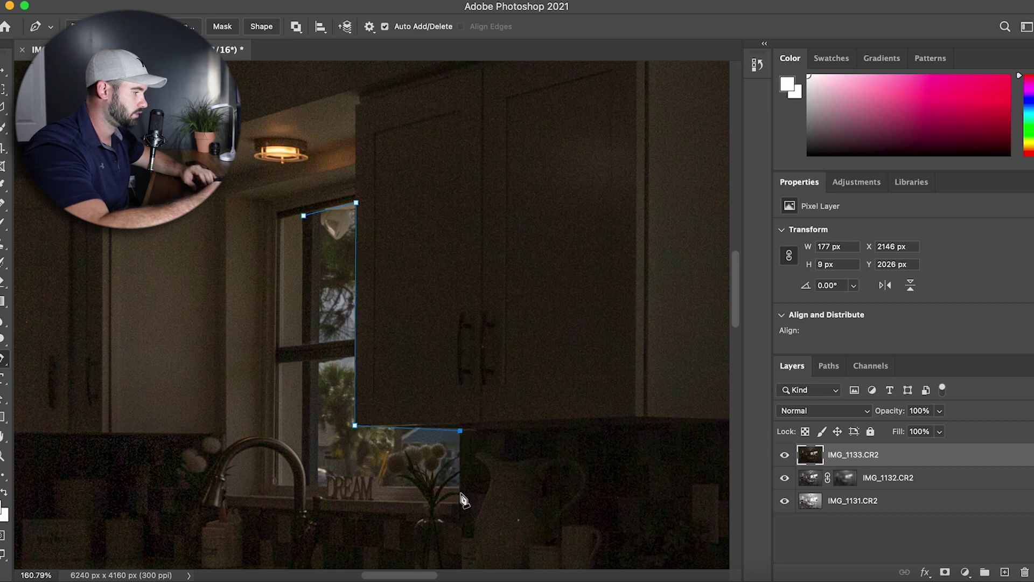
left_click(460, 487)
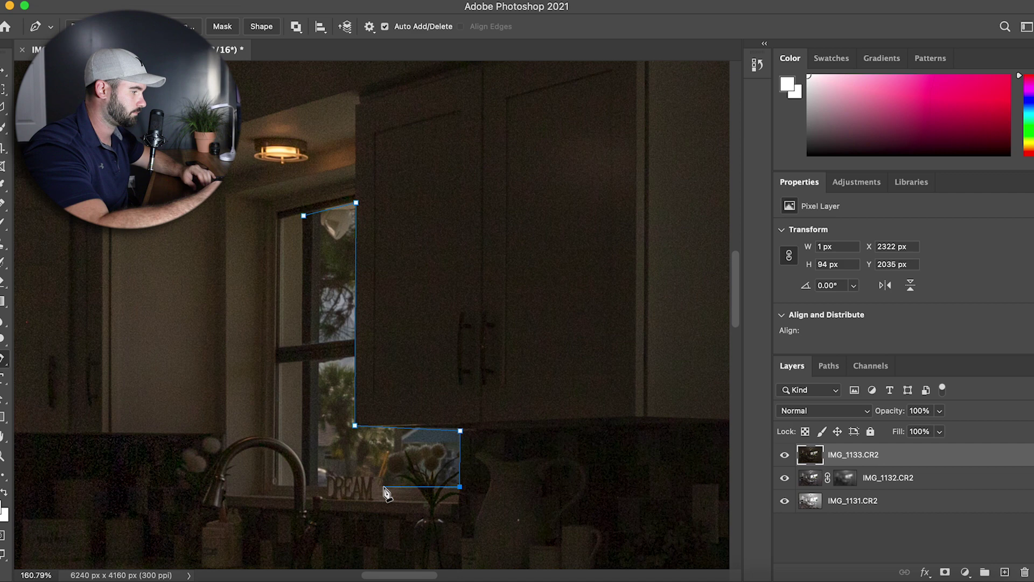
left_click(385, 487)
left_click(381, 478)
left_click(329, 476)
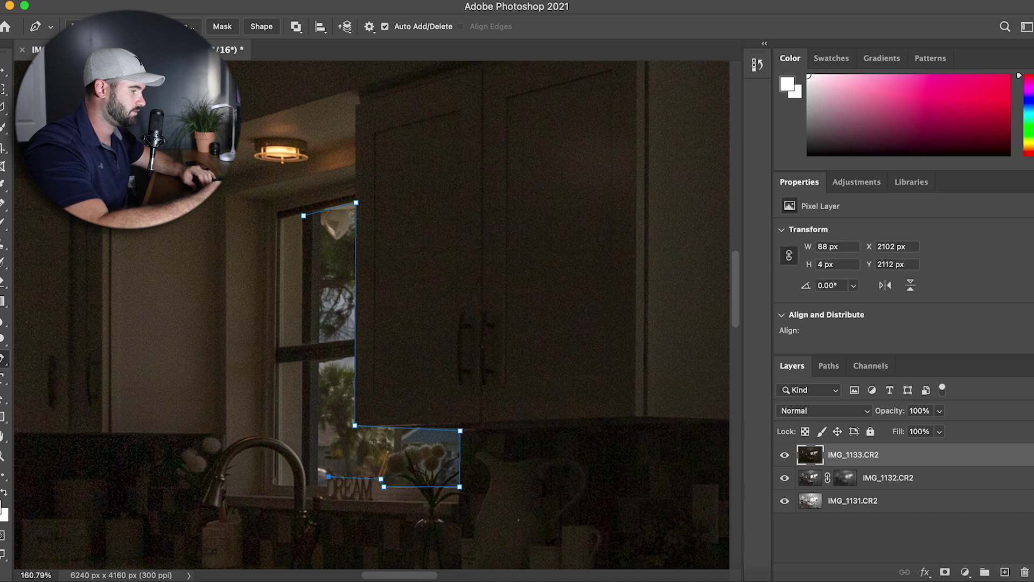
left_click(308, 487)
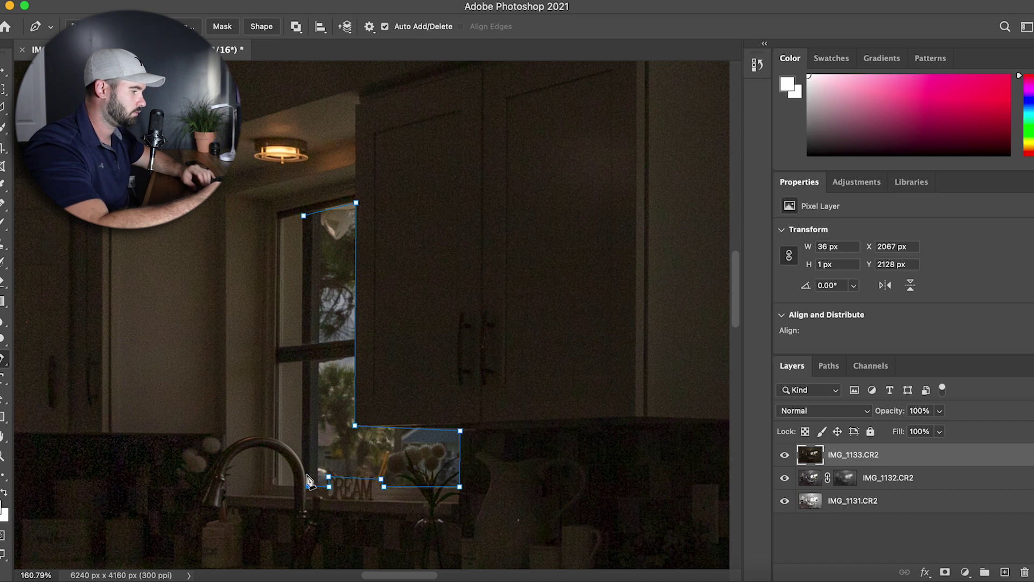
Continue the sink window path with closely spaced anchor points along the faucet's curved neck to the glass's left edge.
scroll(311, 493, "up", 5)
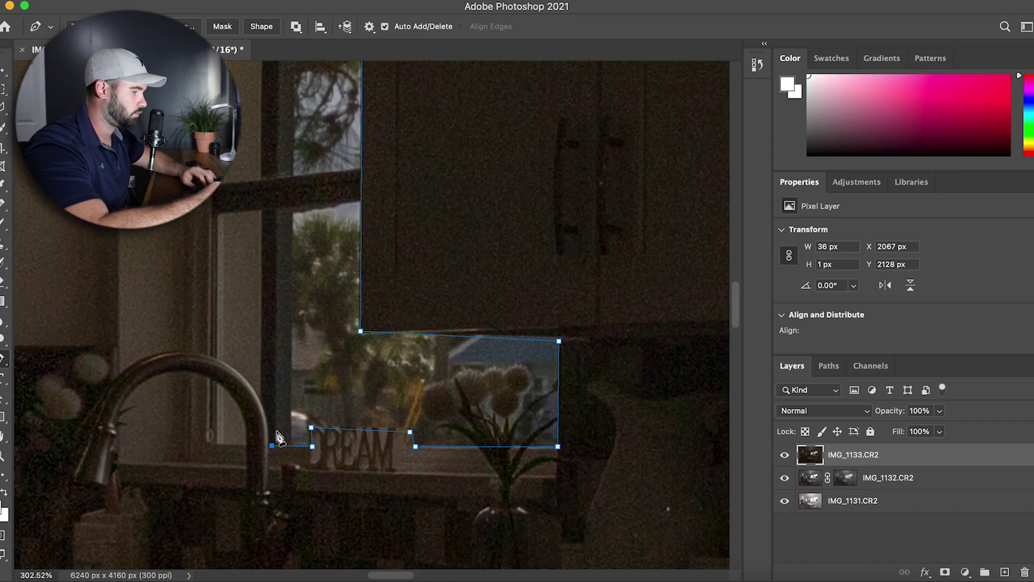
left_click(267, 421)
left_click(261, 402)
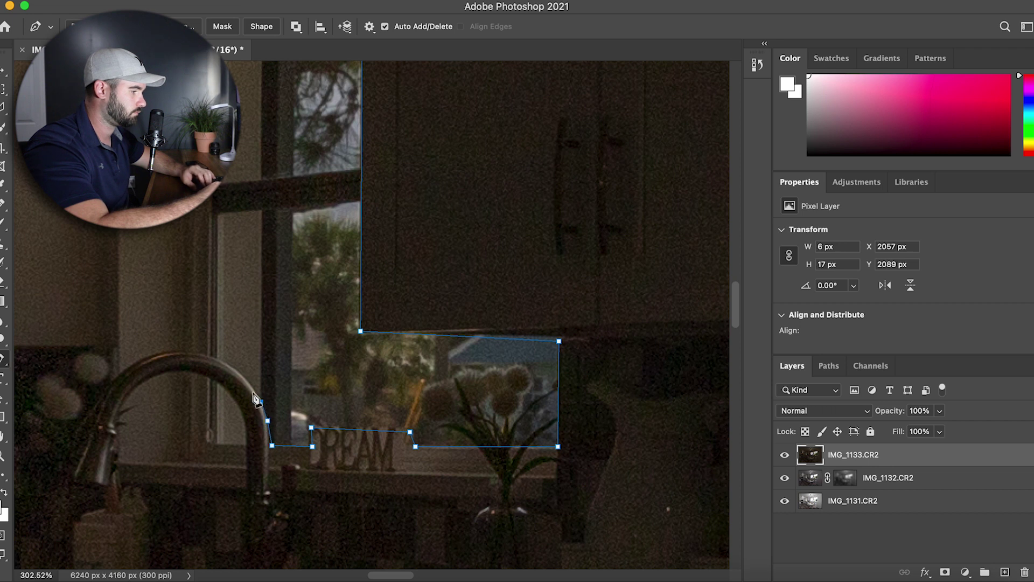
left_click(232, 367)
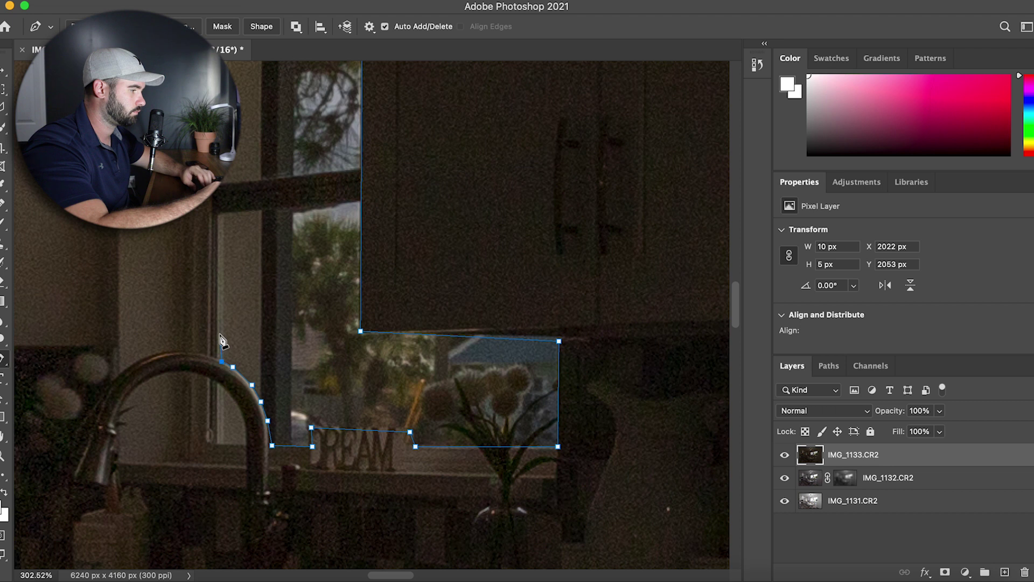
Run the sink window path up the left glass edge, close it at the upper starting point and add it to the selection.
scroll(236, 331, "up", 5)
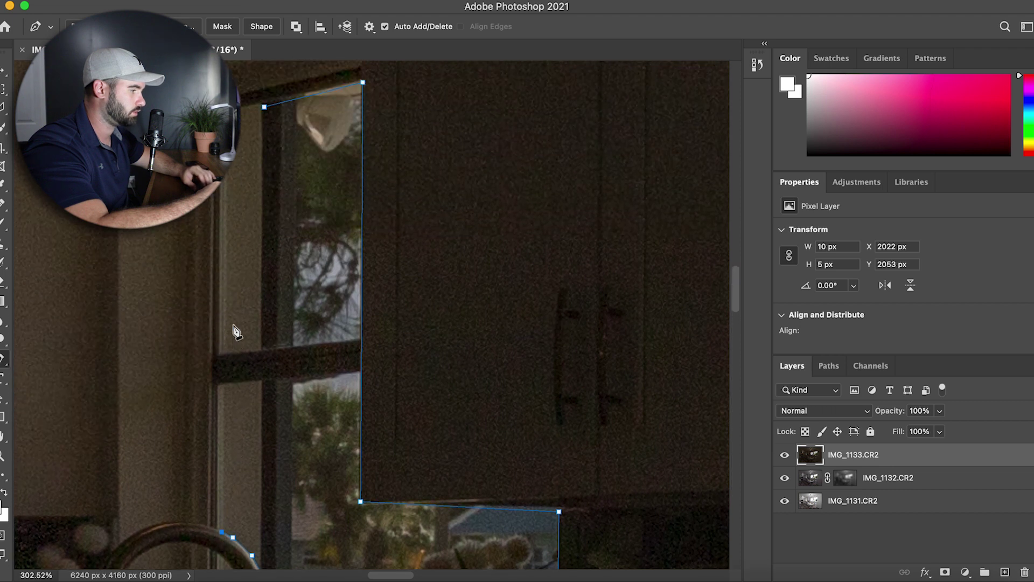
left_click(225, 147)
left_click(264, 144)
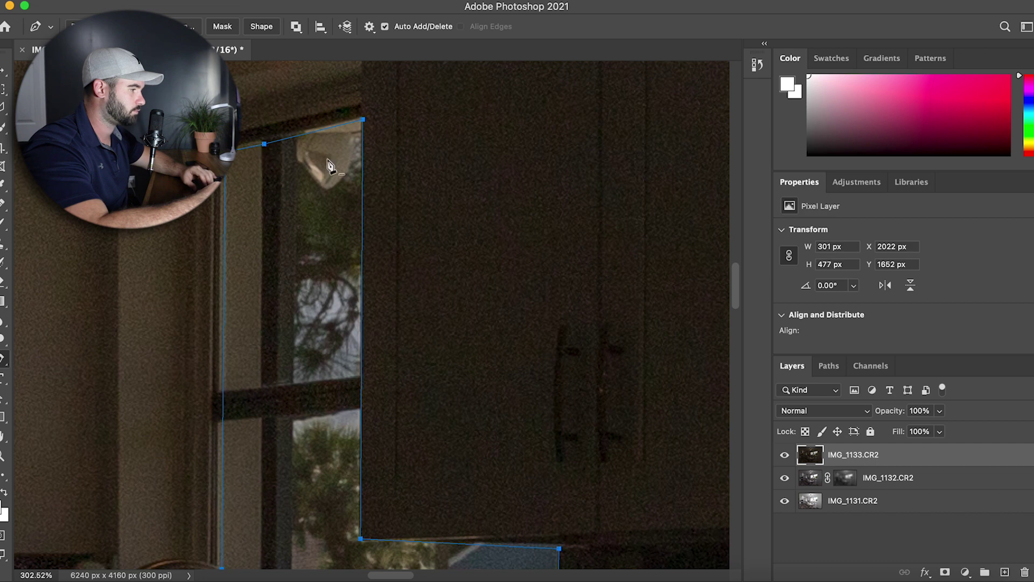
key("super+Return")
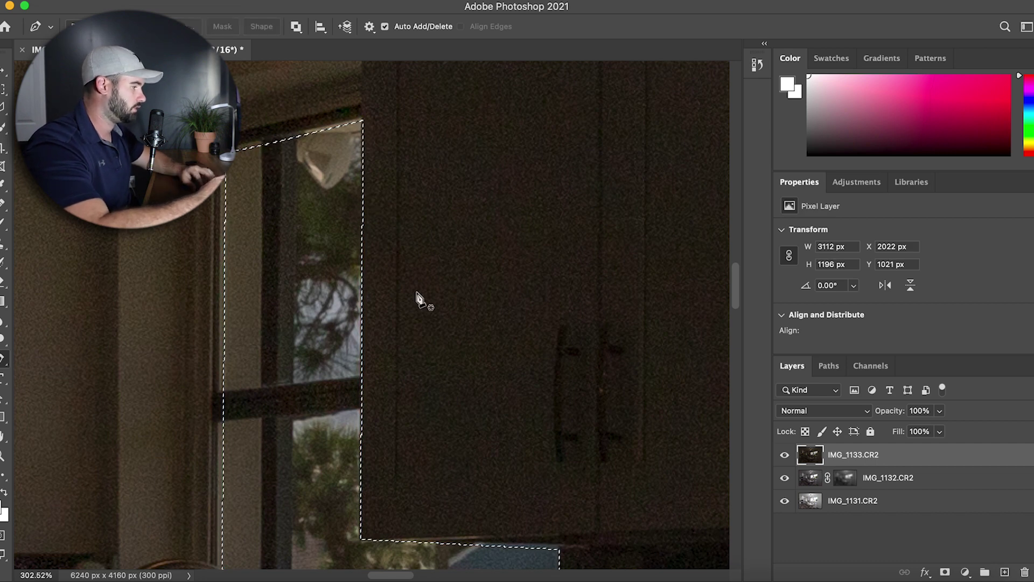
Add a layer mask to the IMG_1133.CR2 layer from the combined dining and sink window selection.
scroll(418, 295, "down", 2)
scroll(419, 298, "down", 8)
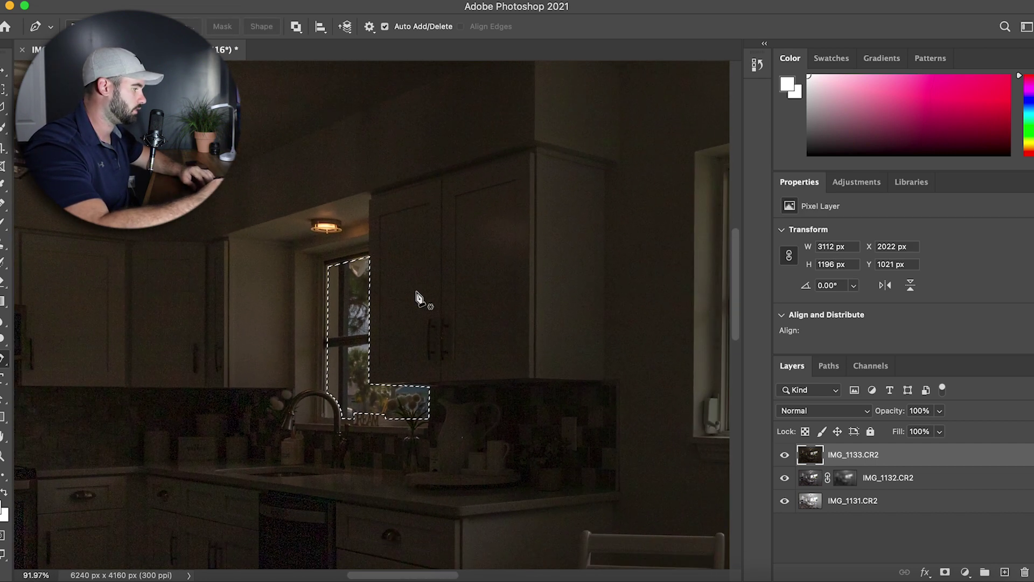
scroll(420, 298, "down", 6)
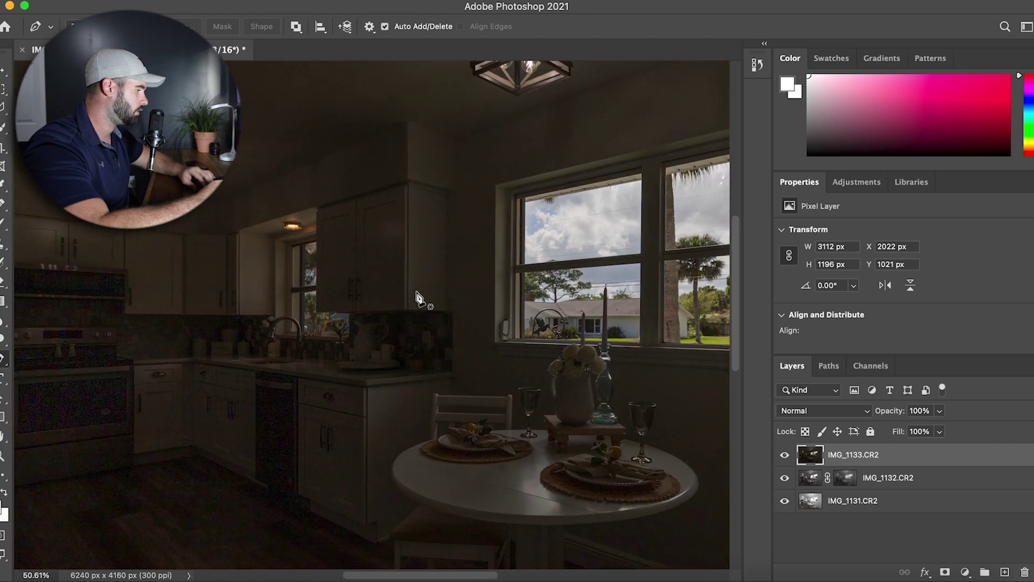
scroll(419, 298, "down", 2)
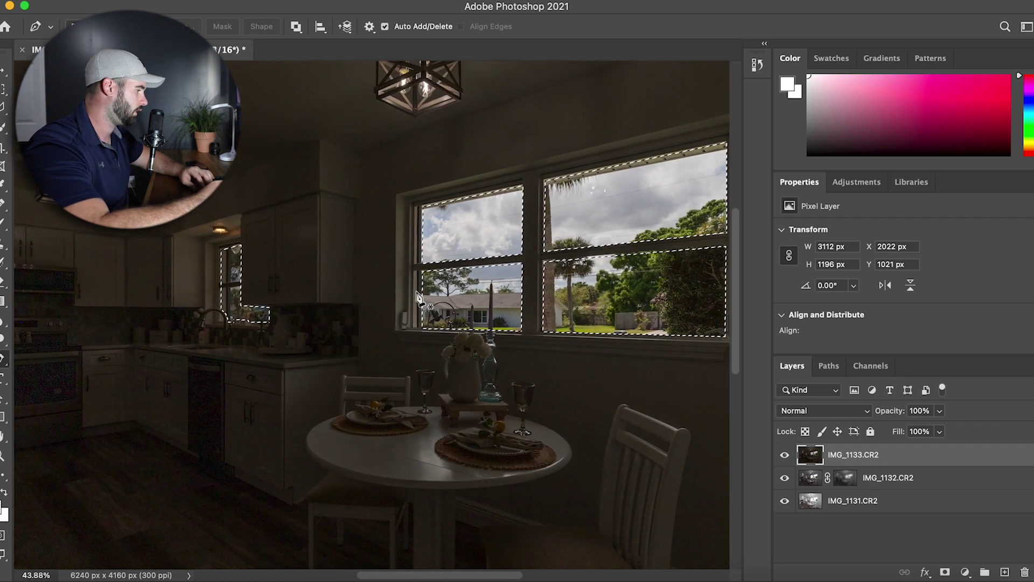
left_click(946, 573)
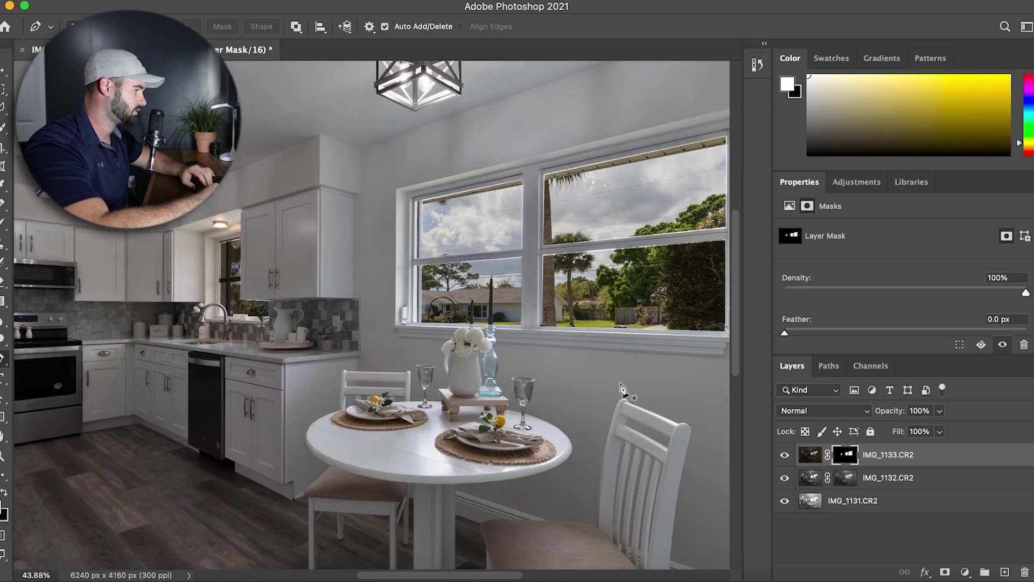
Close the blended document with its changes saved and switch to Lightroom Classic.
scroll(622, 389, "down", 2)
scroll(623, 389, "down", 3)
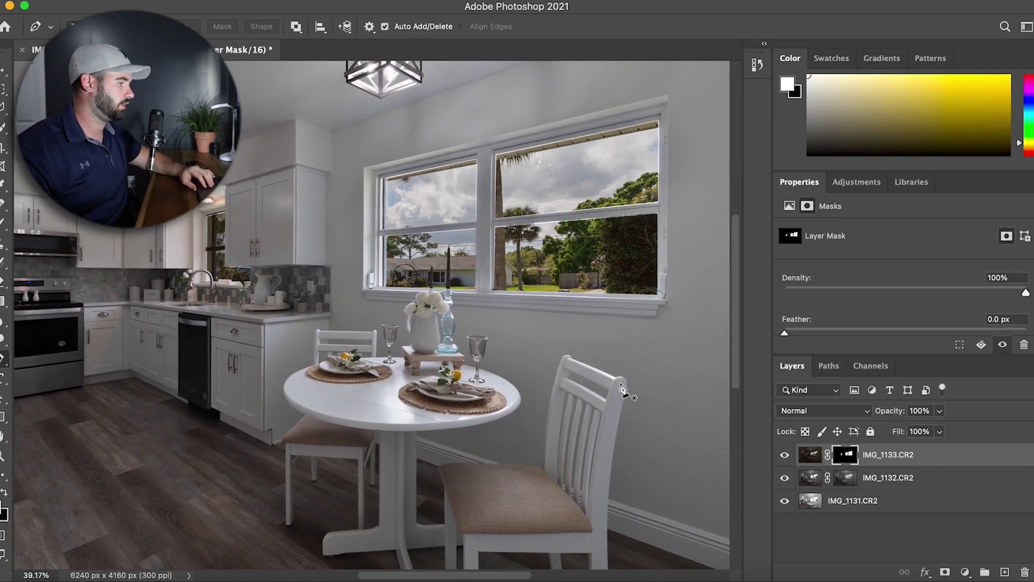
scroll(623, 389, "down", 2)
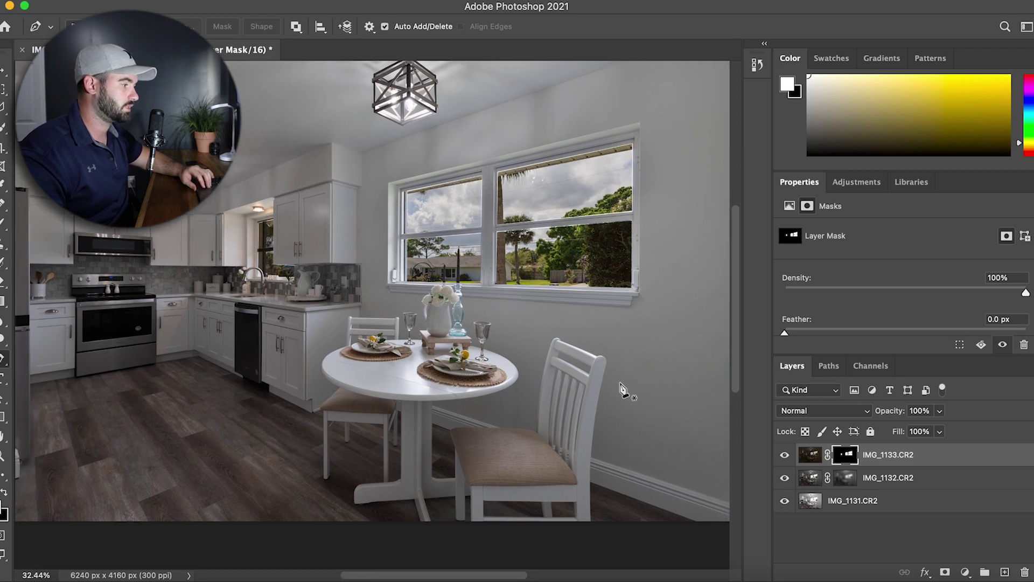
scroll(622, 389, "down", 2)
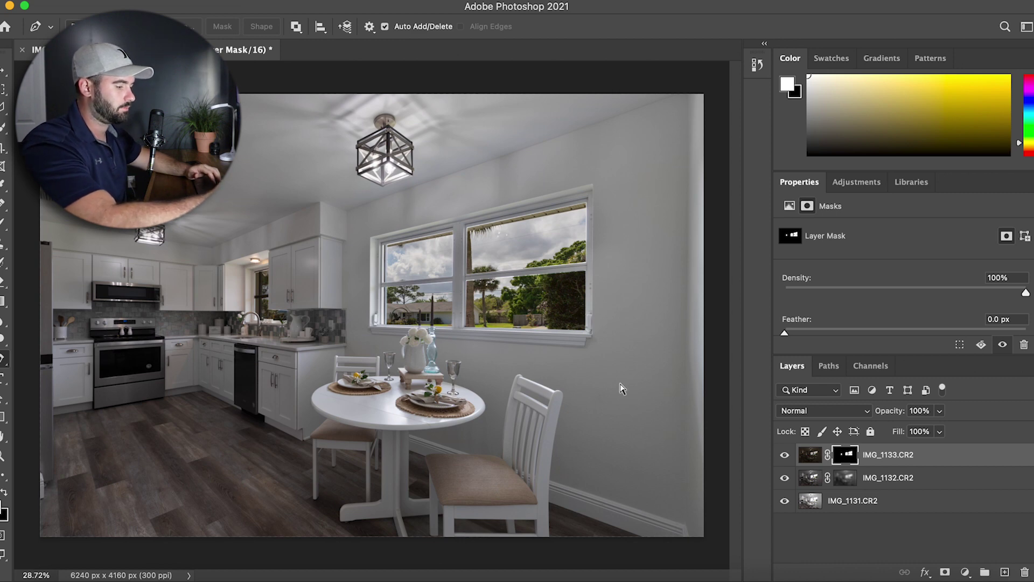
key("super+w")
key("Return")
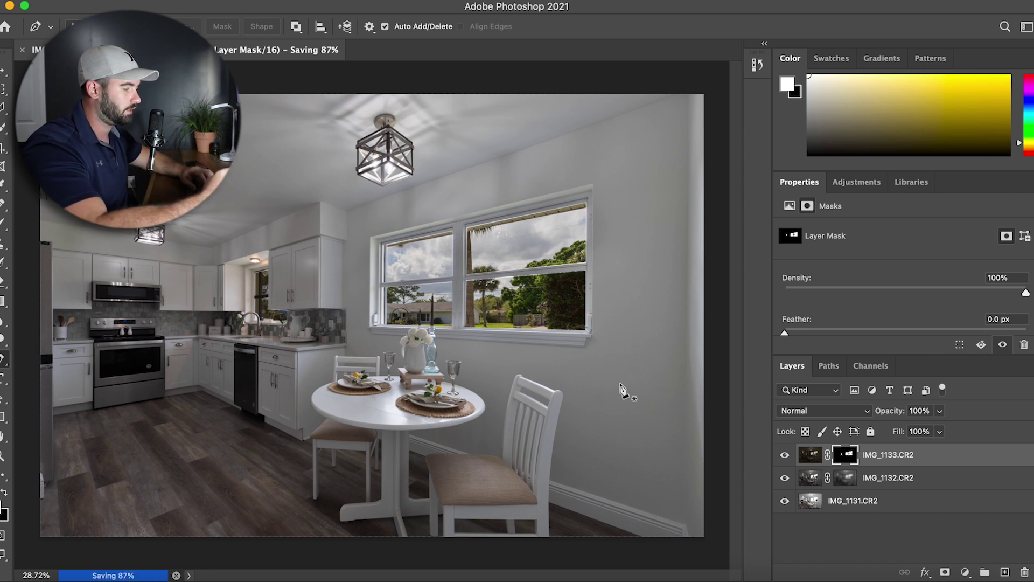
key("super+Tab")
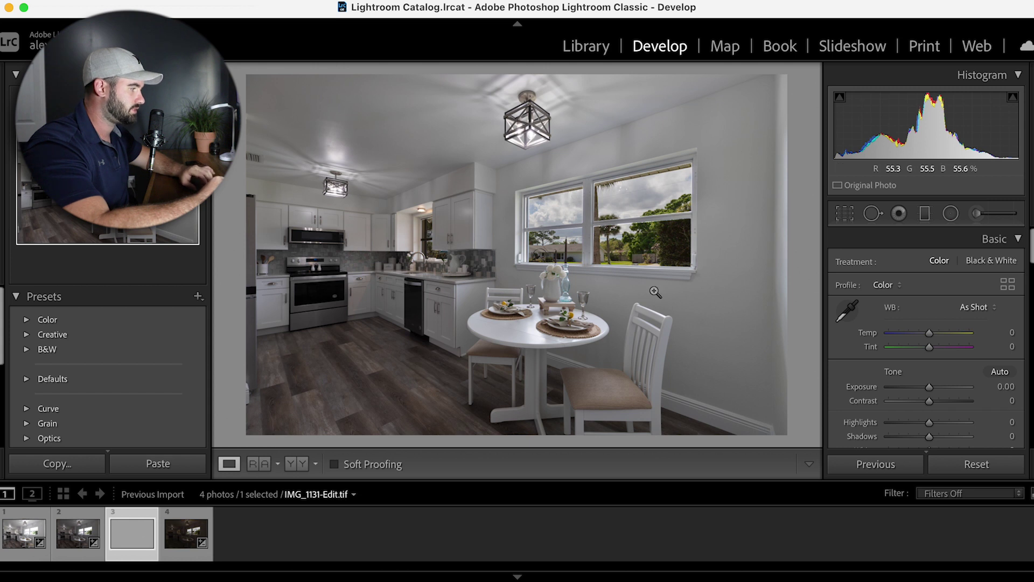
Raise the highlights of IMG_1131-Edit.tif to +74.
scroll(936, 355, "down", 1)
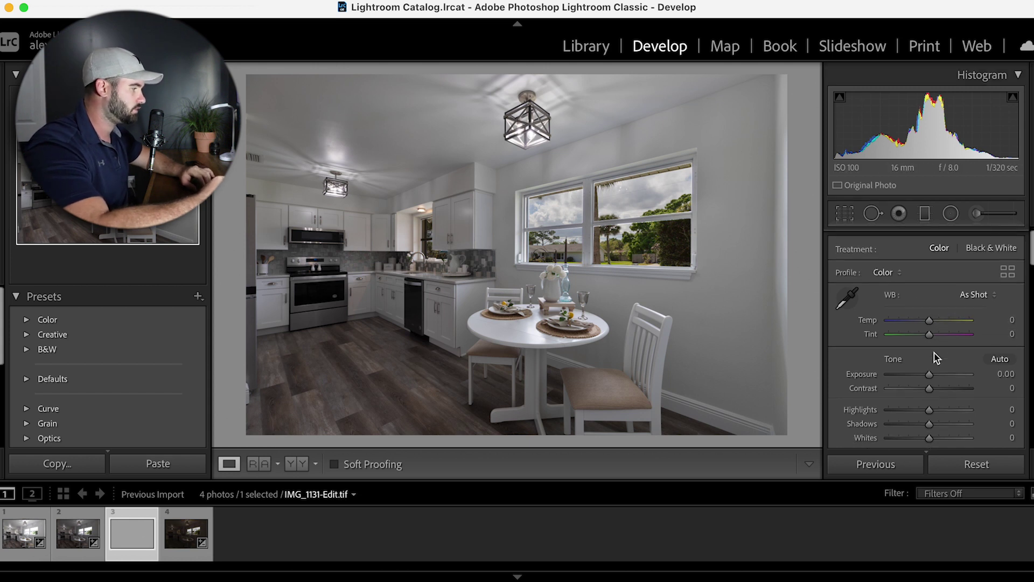
scroll(943, 374, "down", 2)
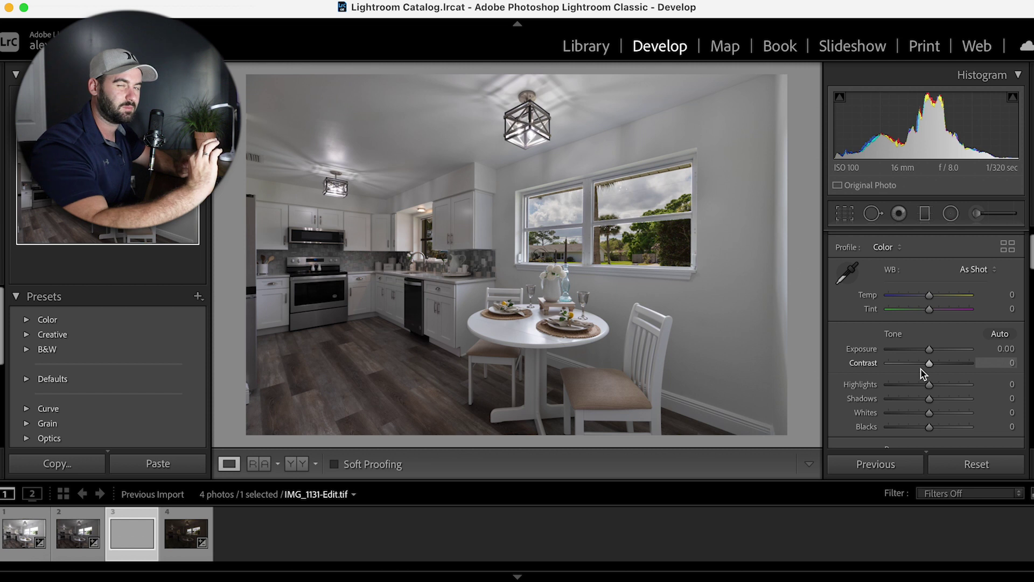
left_click_drag(930, 387, 959, 387)
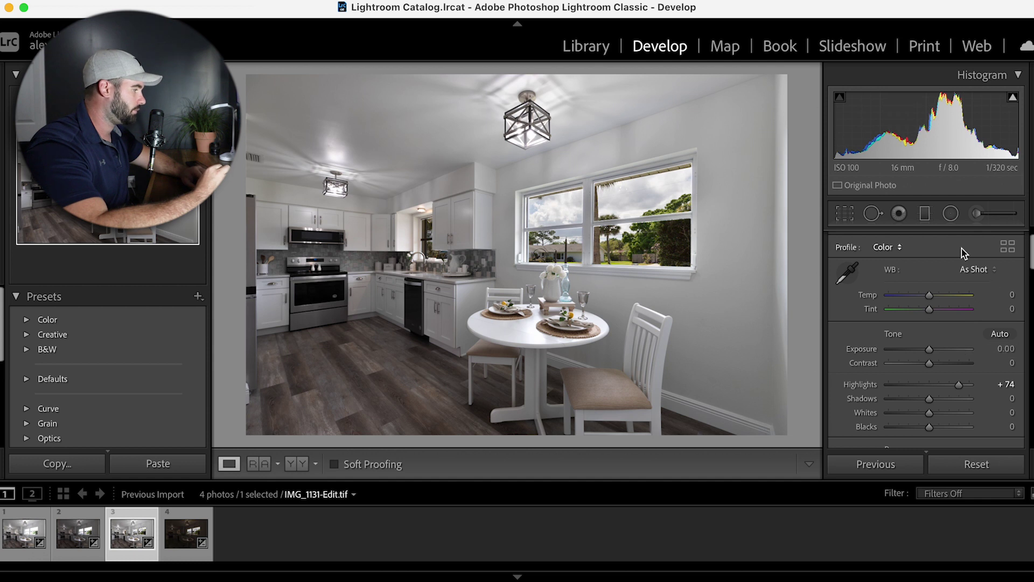
Apply a graduated filter from the photo's left edge to the dining window's centre post and set its exposure to 0.63.
left_click(925, 215)
left_click_drag(248, 268, 576, 265)
left_click_drag(935, 318, 938, 317)
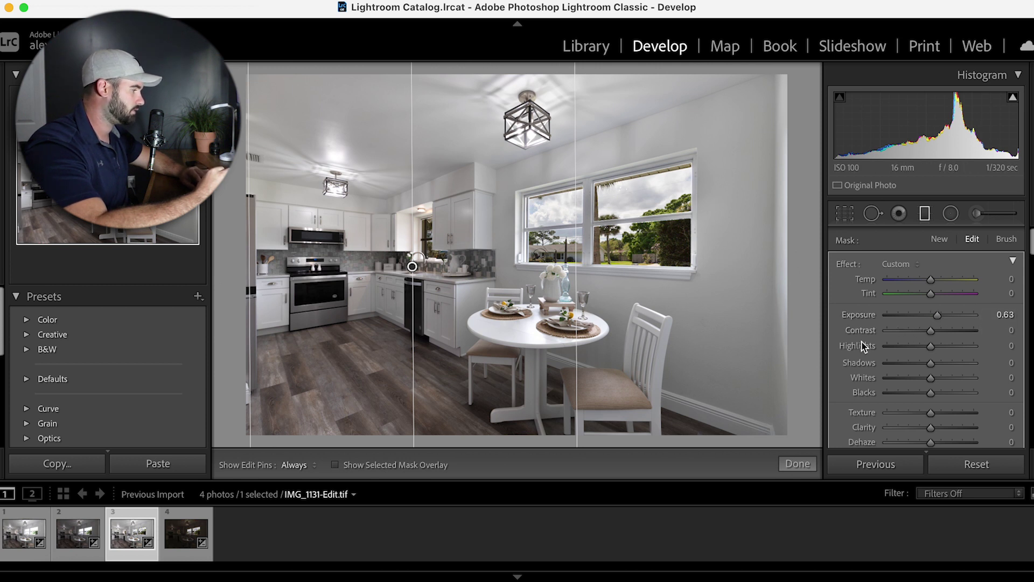
Start an adjustment brush mask on the dining window view with exposure 0.44 and highlights -23.
left_click(978, 214)
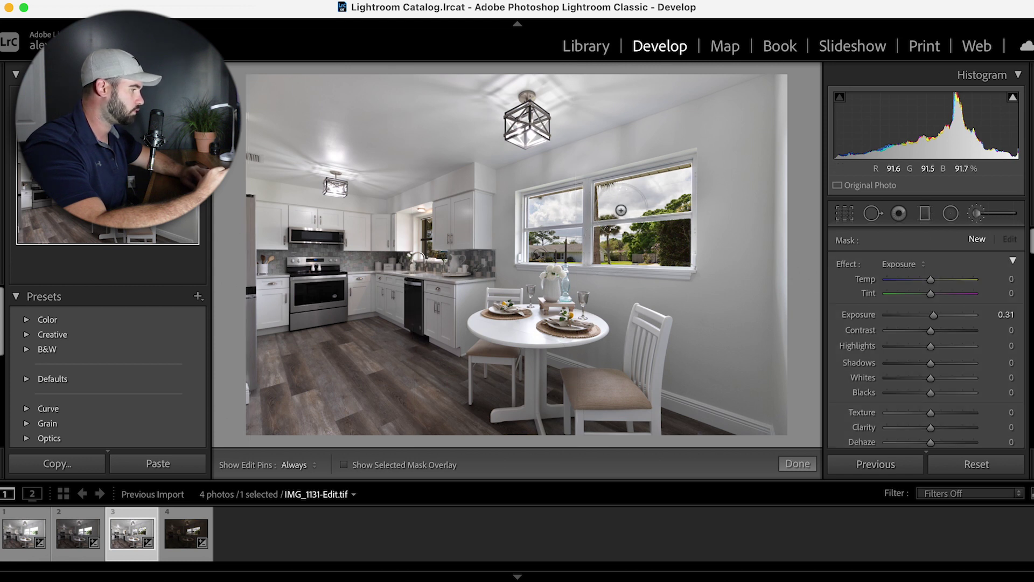
key("h")
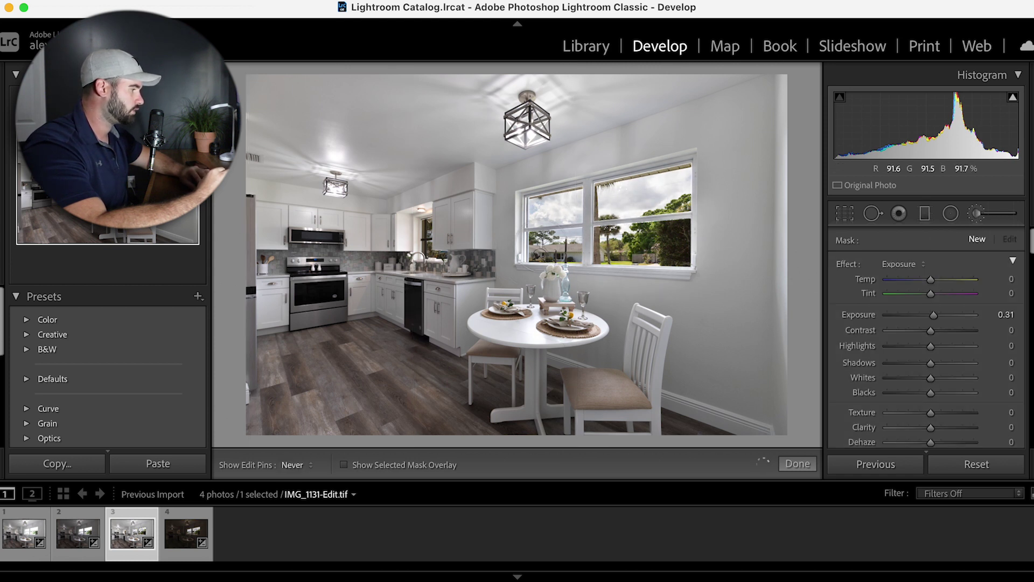
left_click(621, 211)
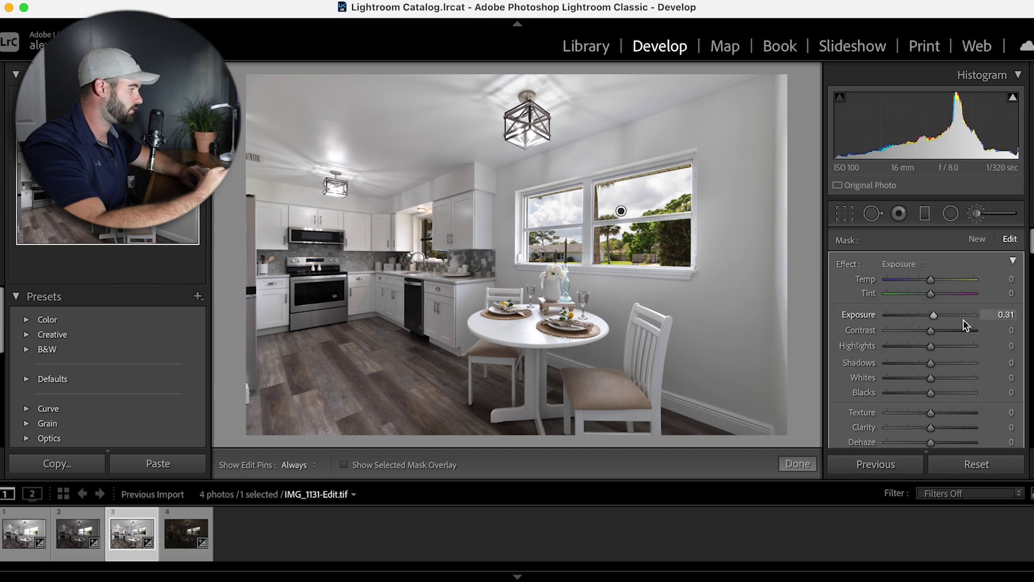
left_click_drag(934, 318, 921, 346)
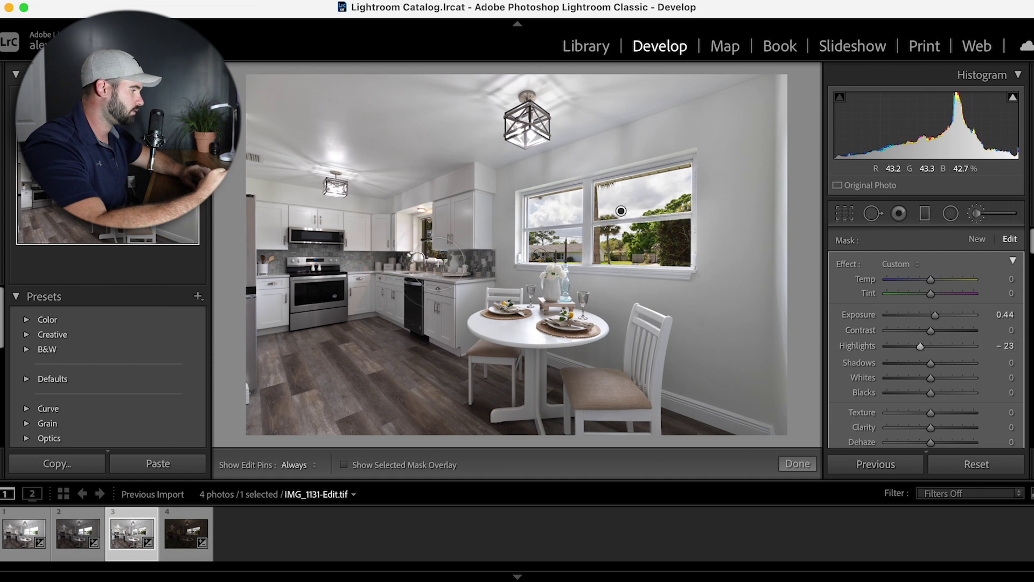